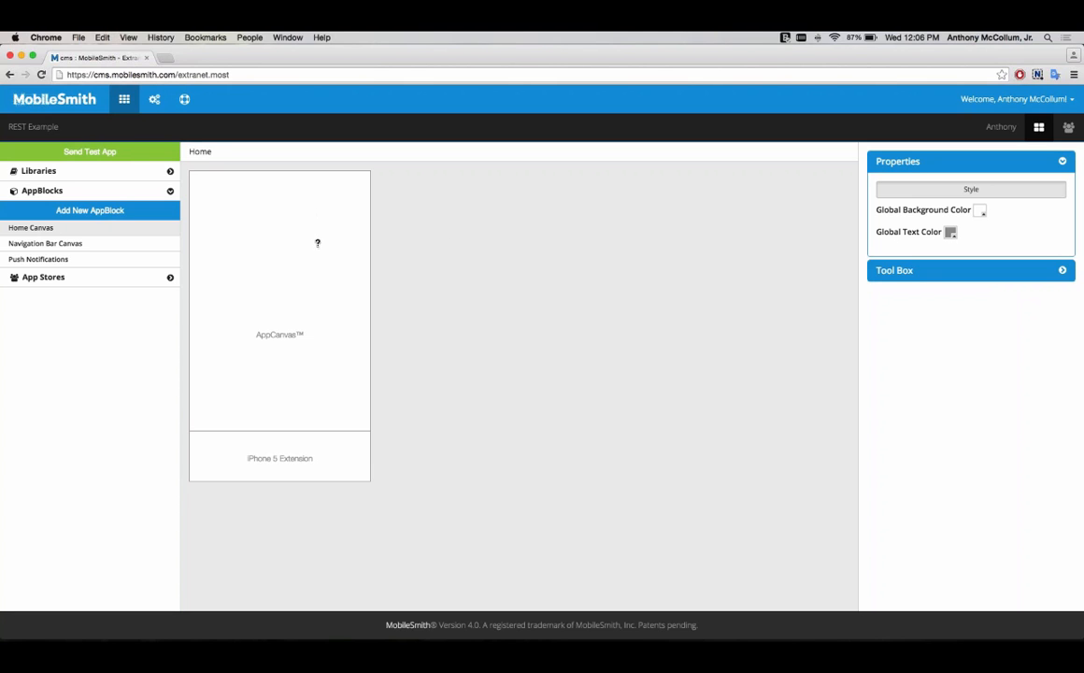
Step: Create a new Component REST AppBlock named Employees
left_click(164, 214)
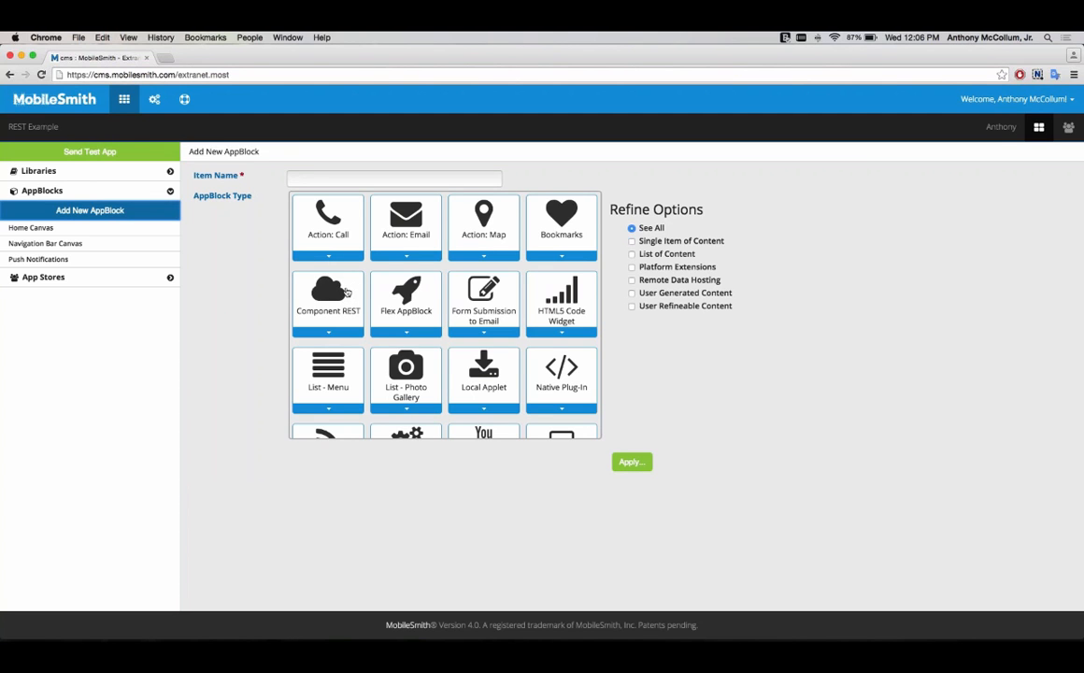
left_click(346, 293)
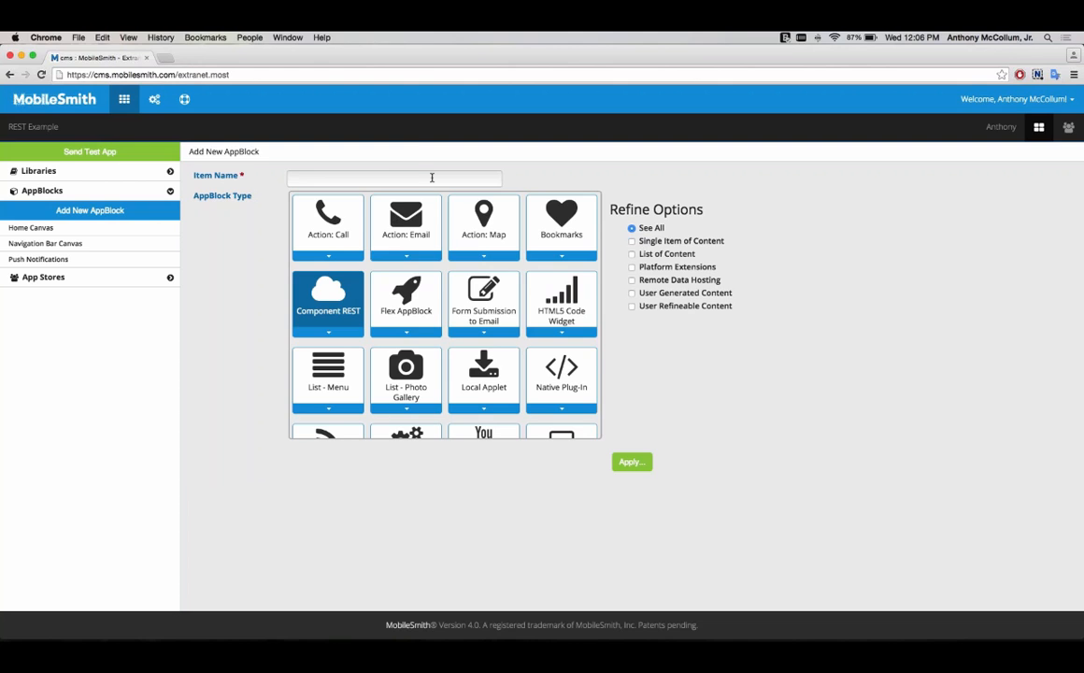
left_click(391, 178)
type("Em")
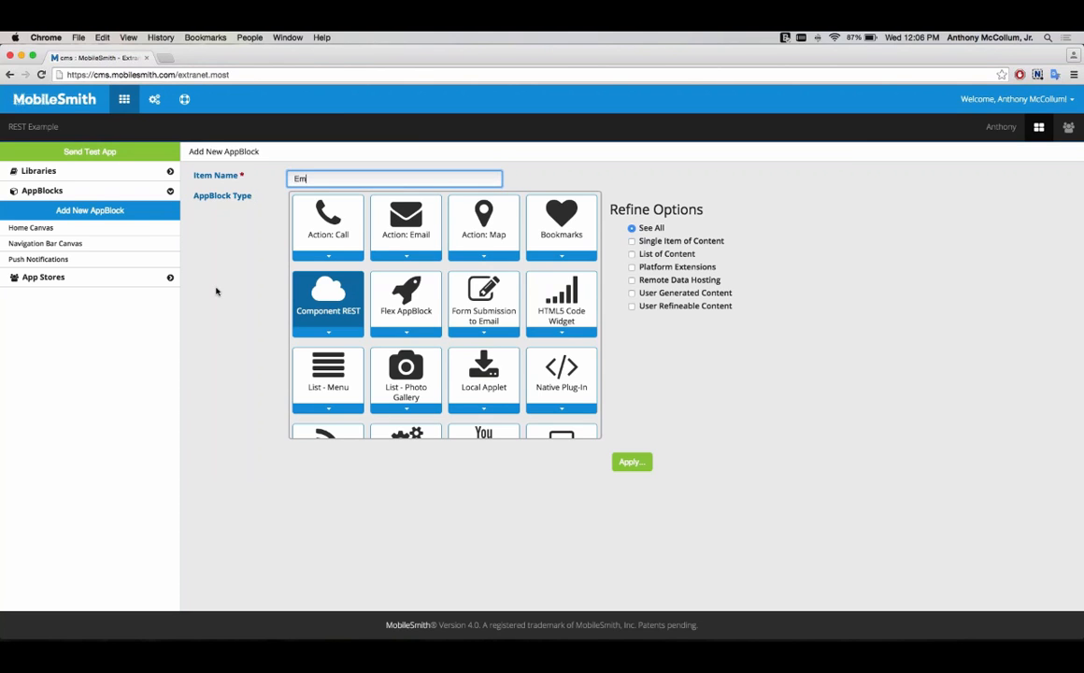
type("ployees")
left_click(625, 462)
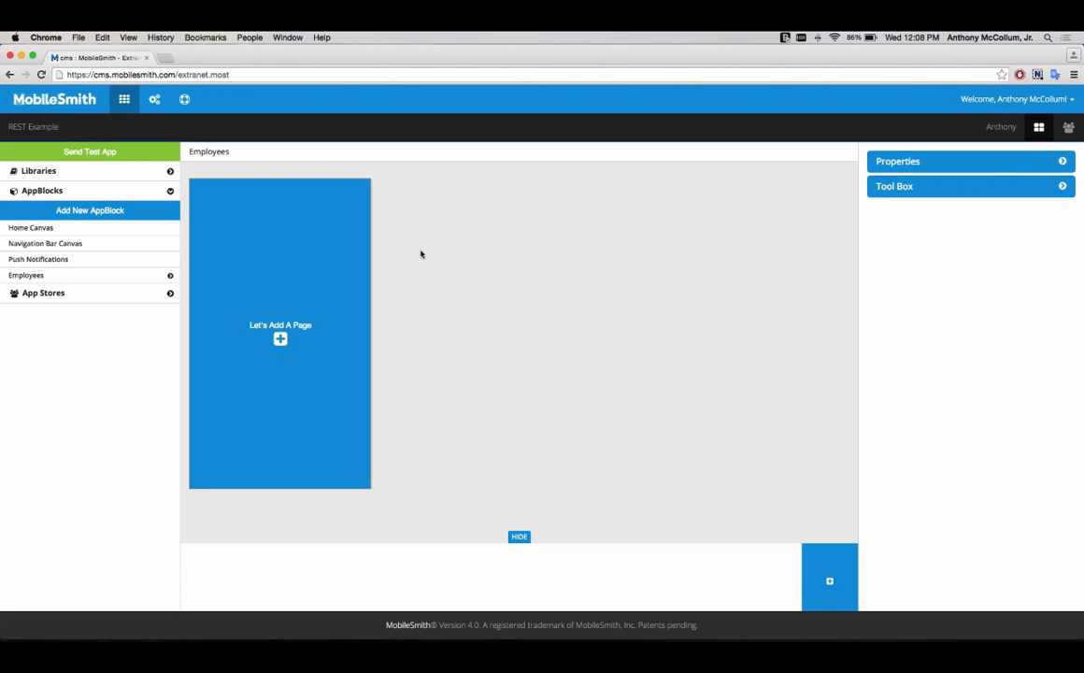
Step: Add a List layout page with page name List Departments and display name Departments
left_click(281, 339)
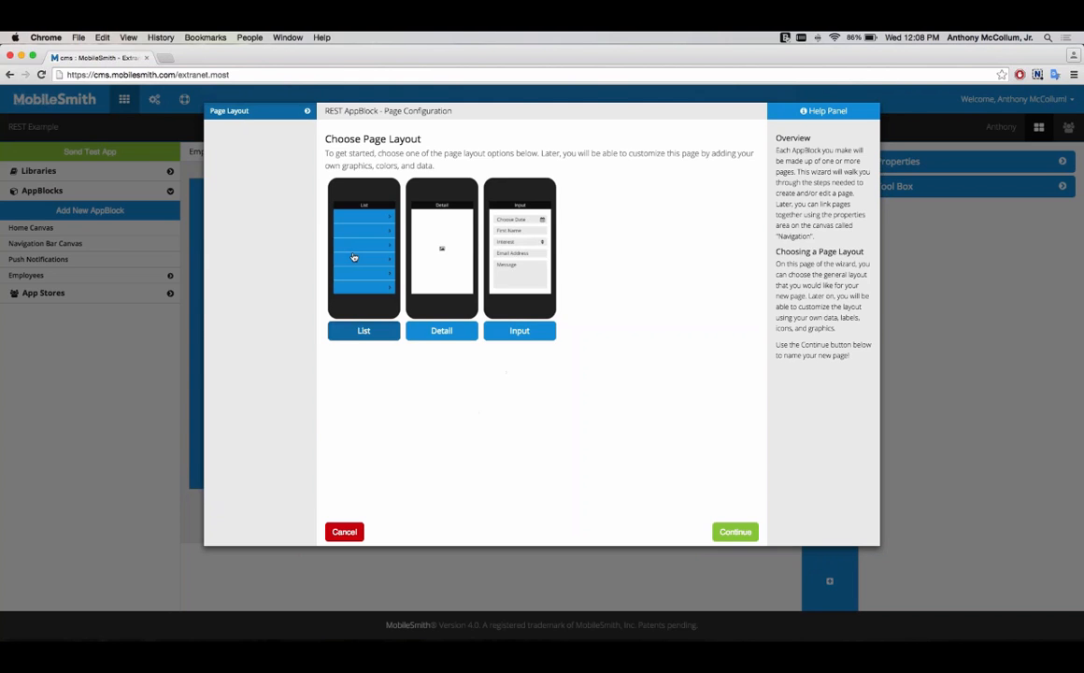
left_click(741, 532)
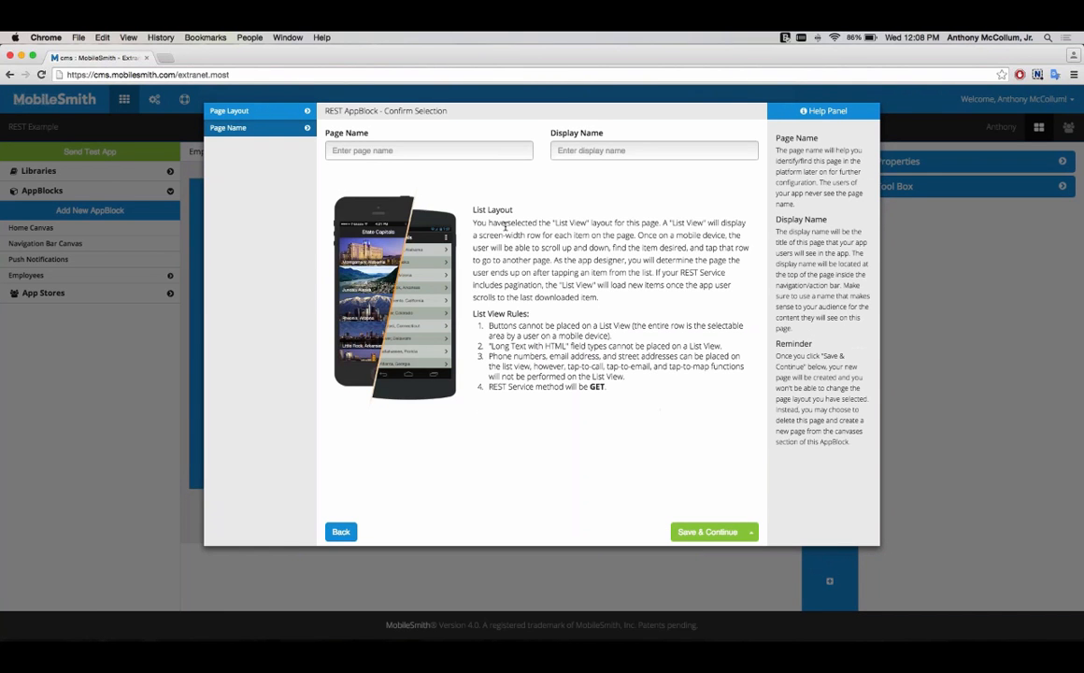
left_click(488, 152)
type("List Dep")
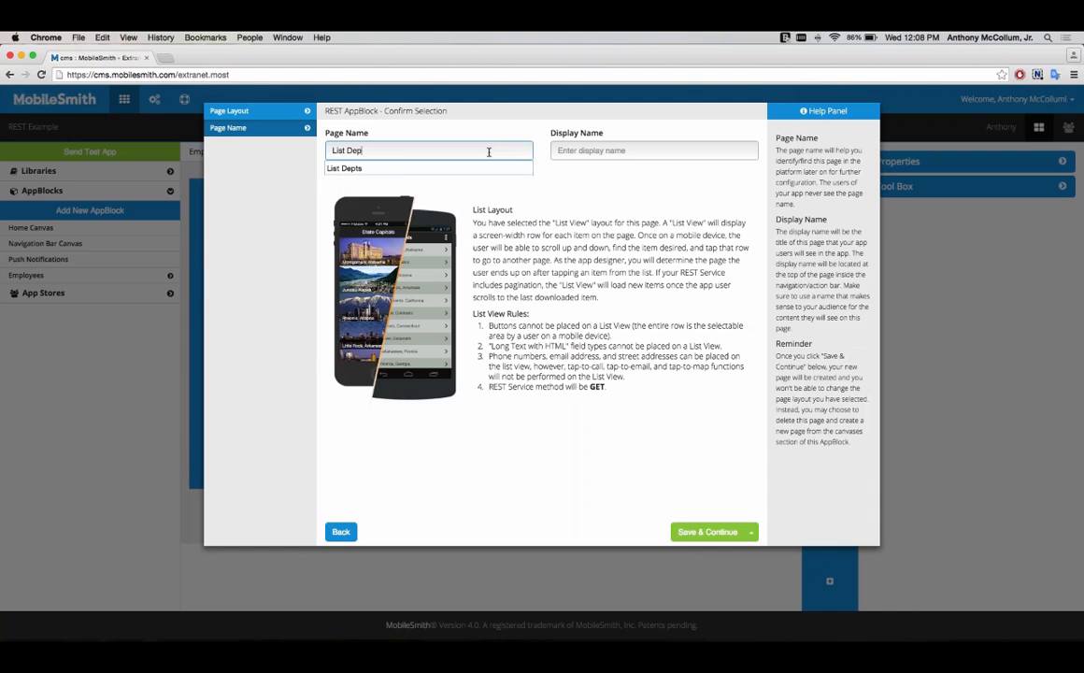
type("artments")
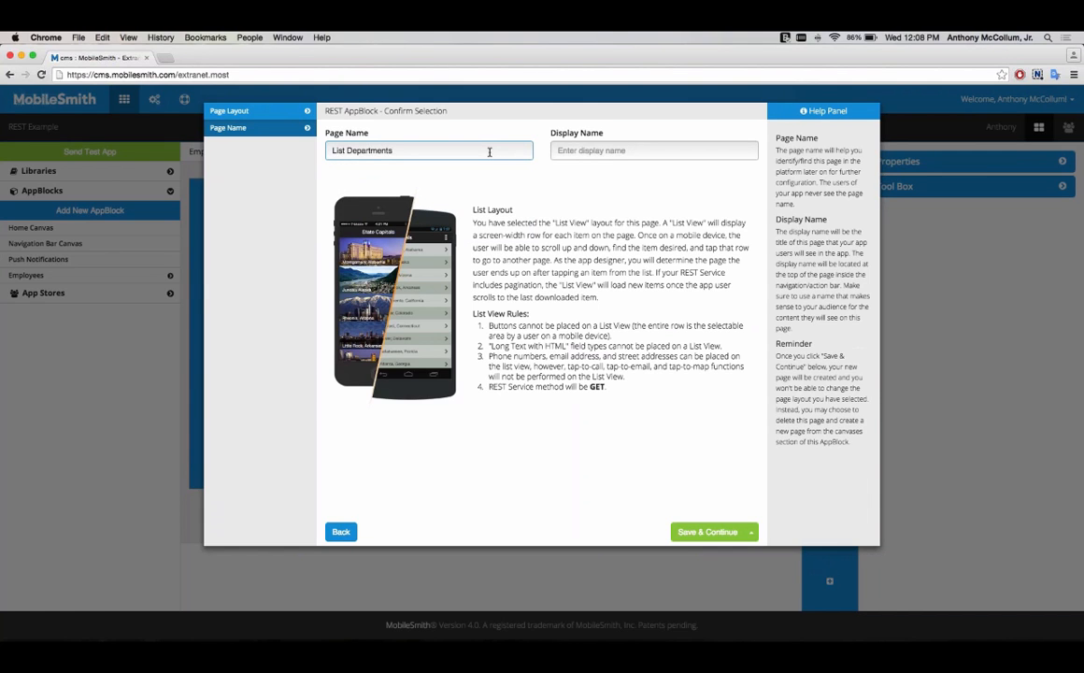
left_click(628, 149)
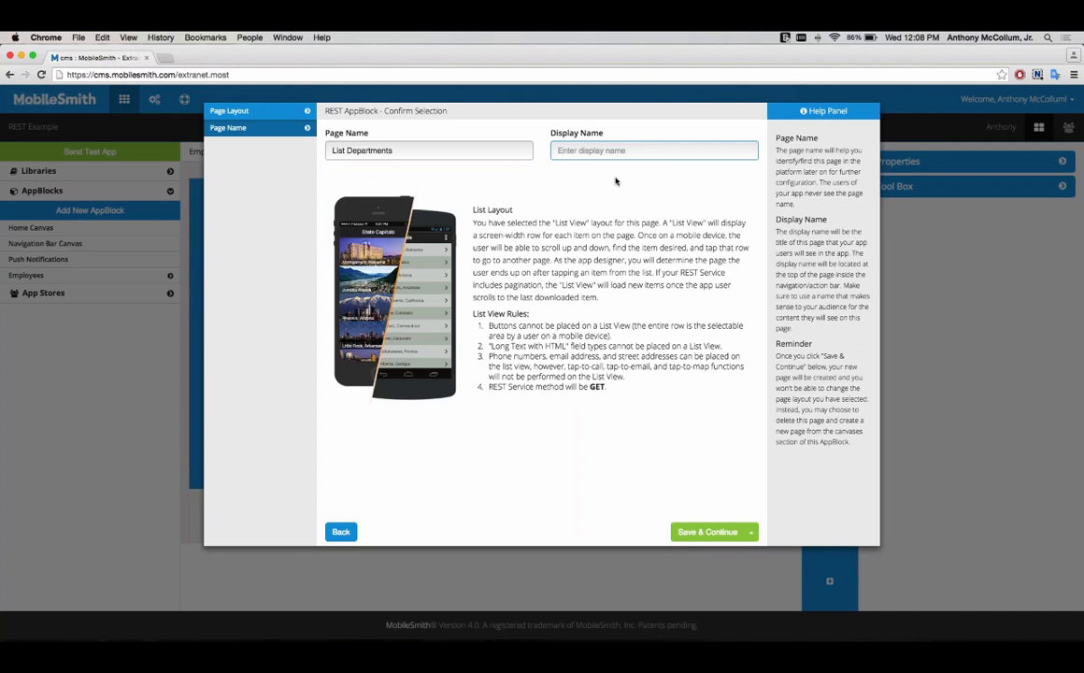
type("Departments")
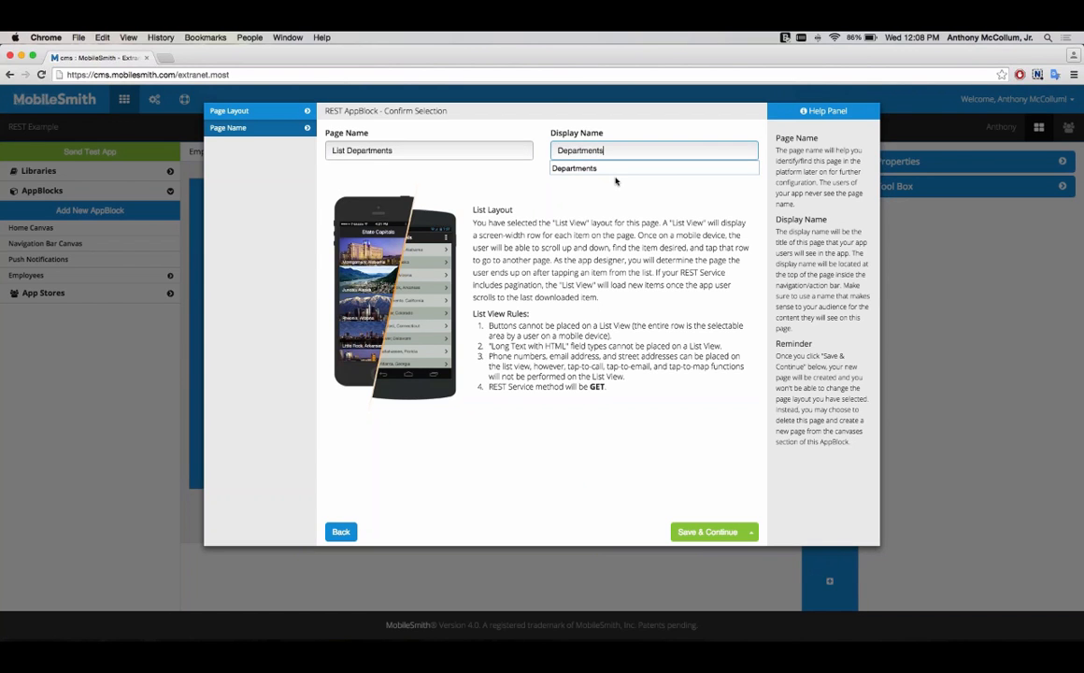
left_click(703, 532)
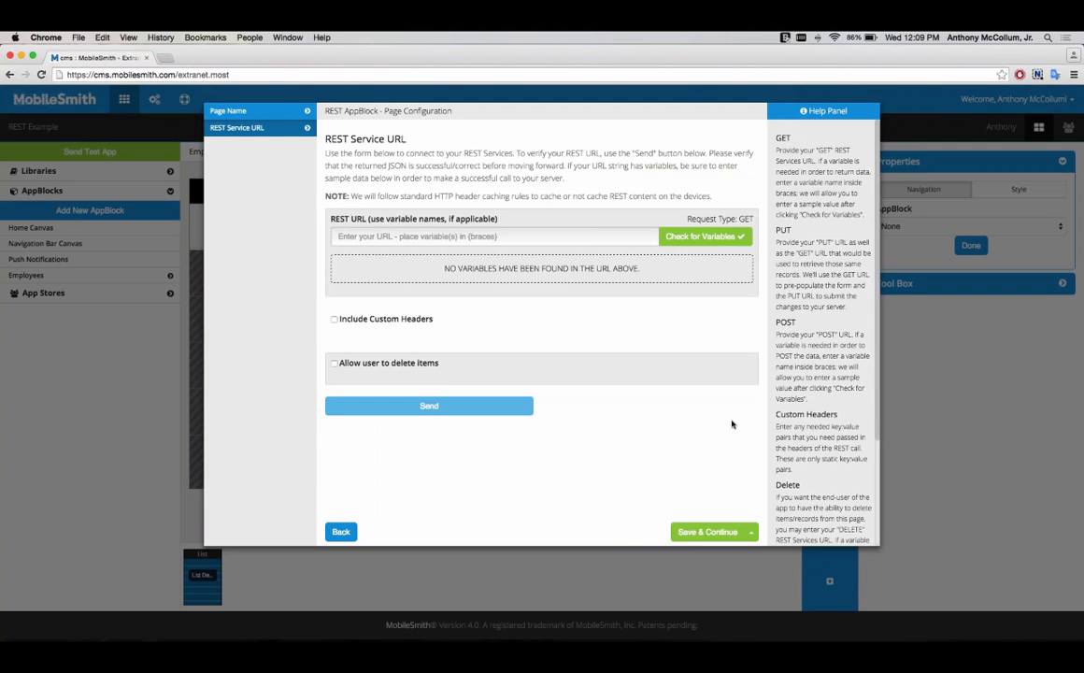
Step: Copy the departments URL from the REST URLs note, paste it as the REST URL, check for variables and send it
left_click(679, 631)
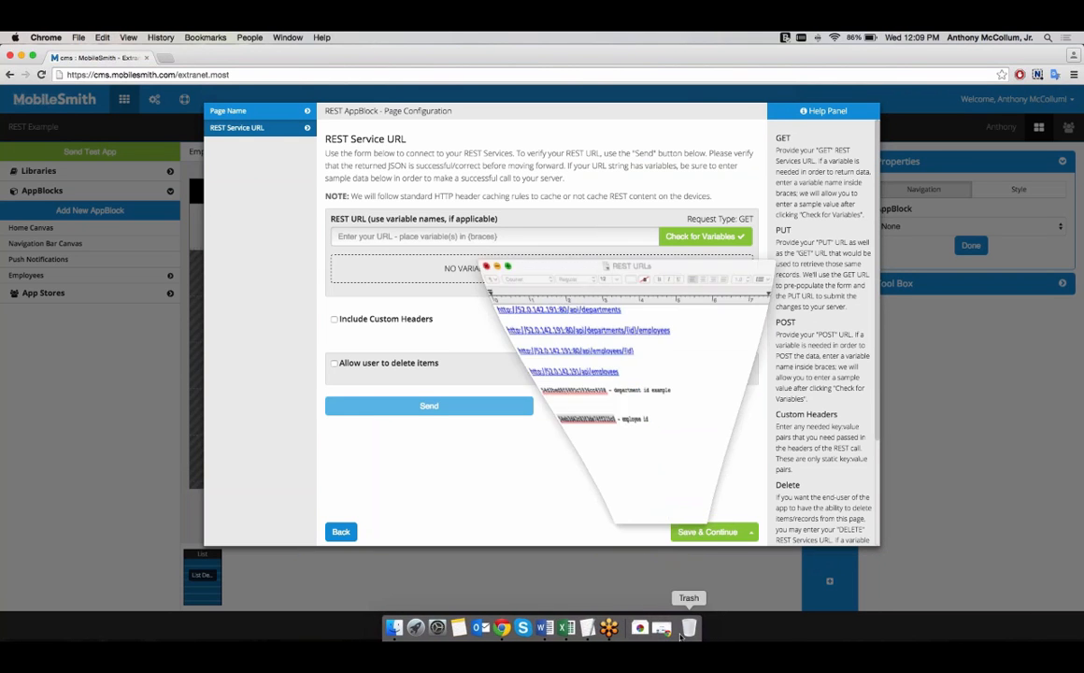
left_click_drag(648, 210, 692, 247)
left_click_drag(761, 258, 808, 300)
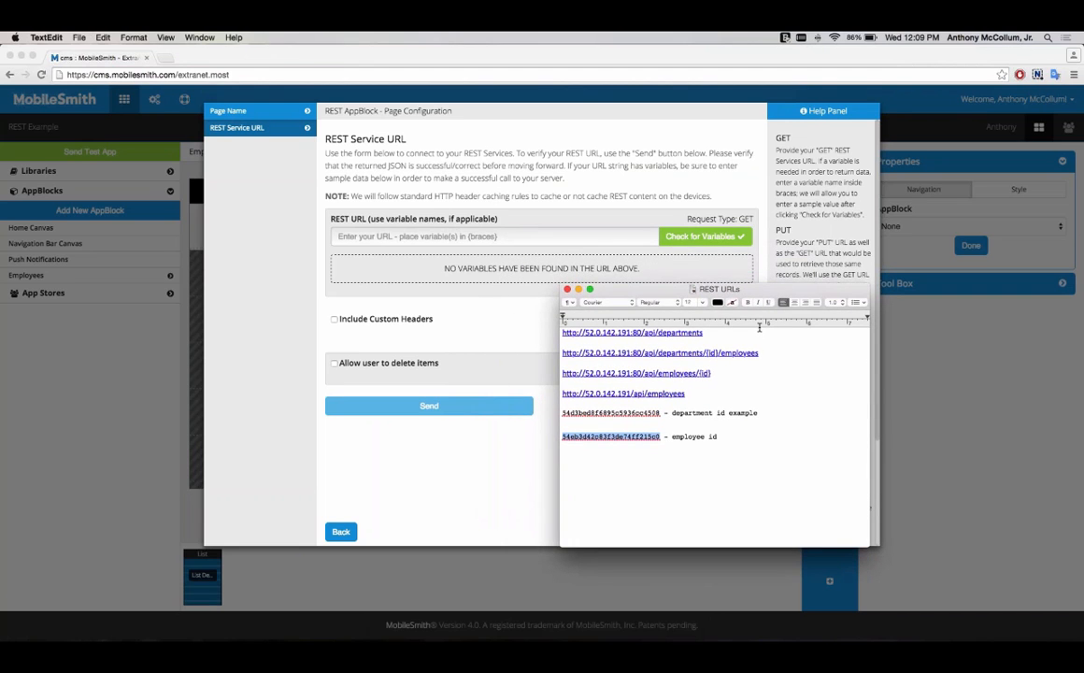
left_click_drag(706, 333, 558, 332)
key("super+c")
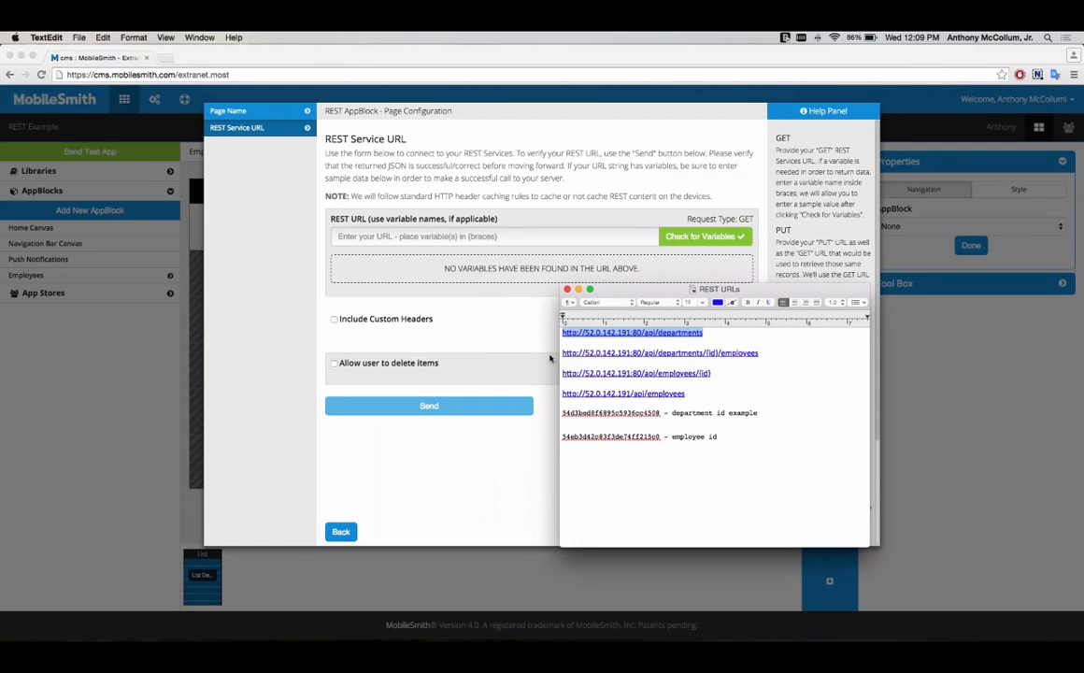
left_click(500, 214)
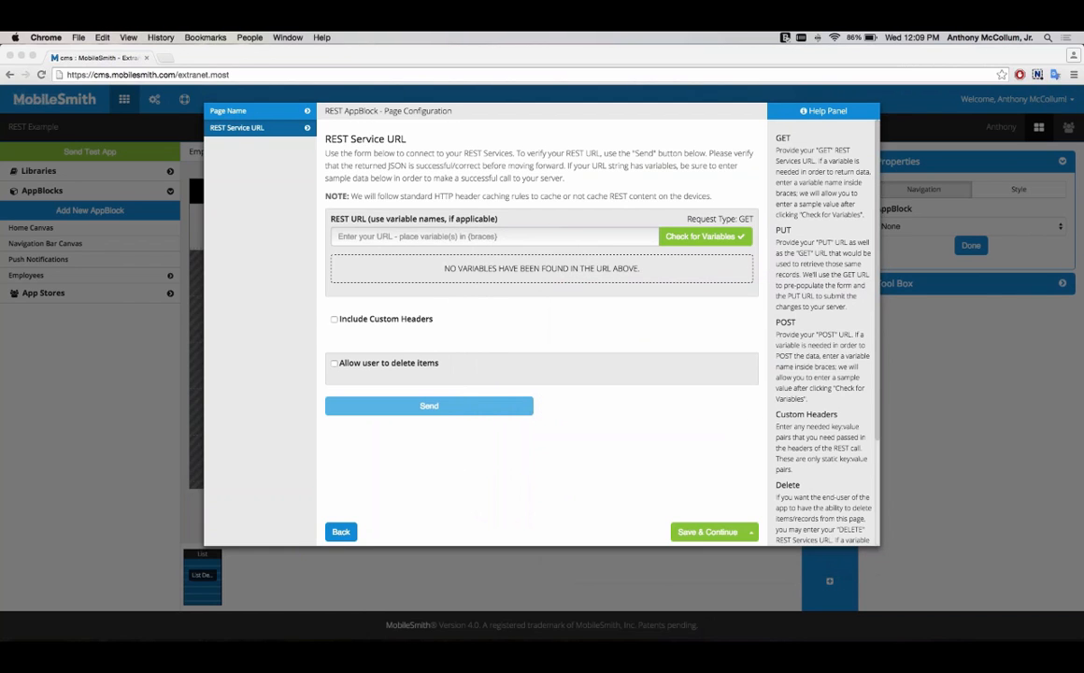
left_click(548, 237)
key("super+v")
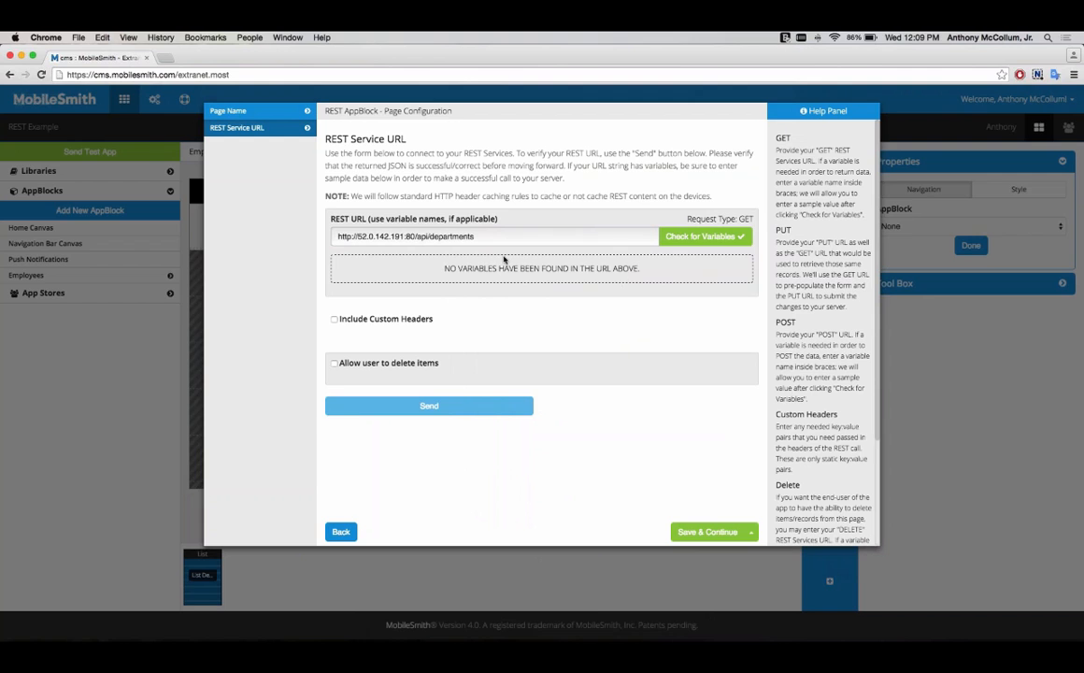
left_click(704, 238)
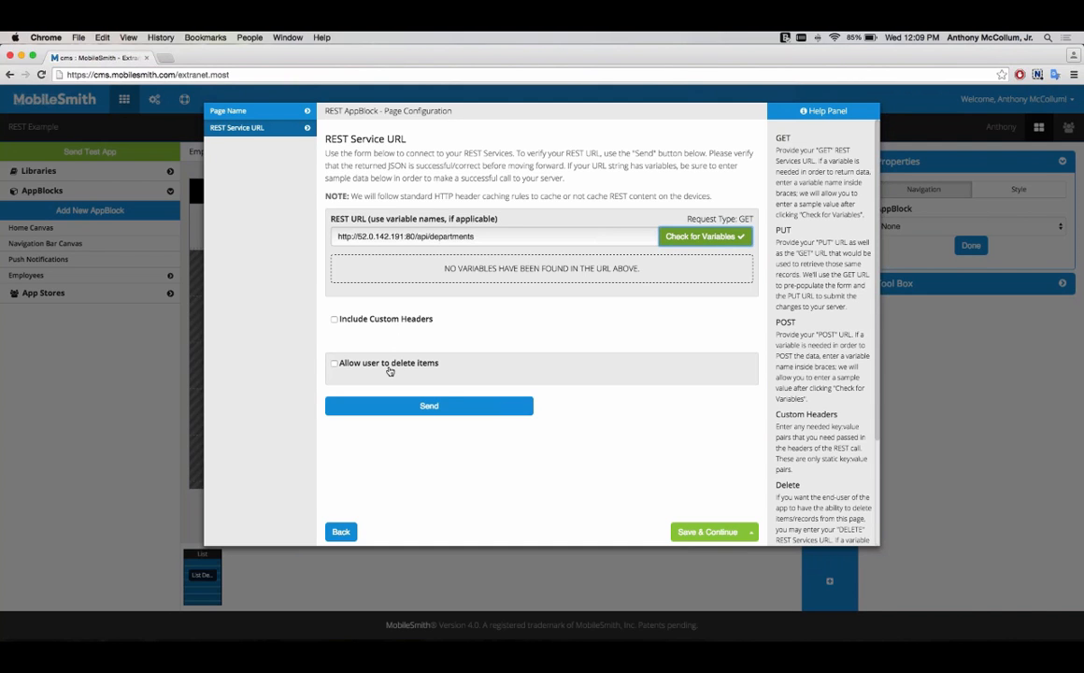
left_click(465, 410)
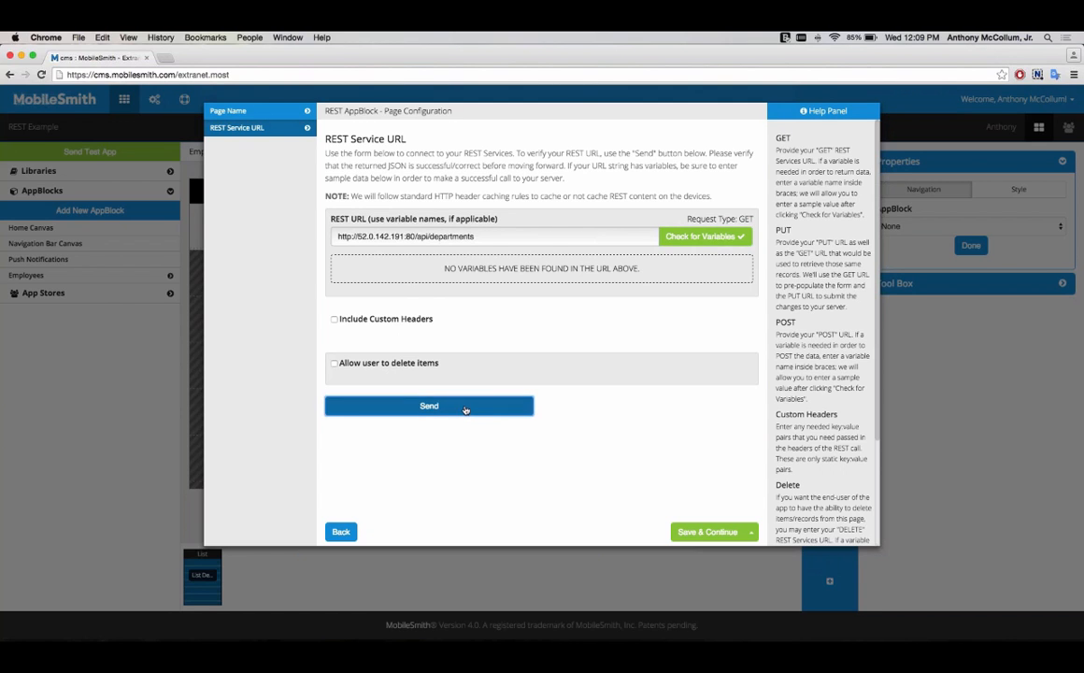
Step: Scroll through the returned JSON response and the help panel text
scroll(562, 376, "down", 5)
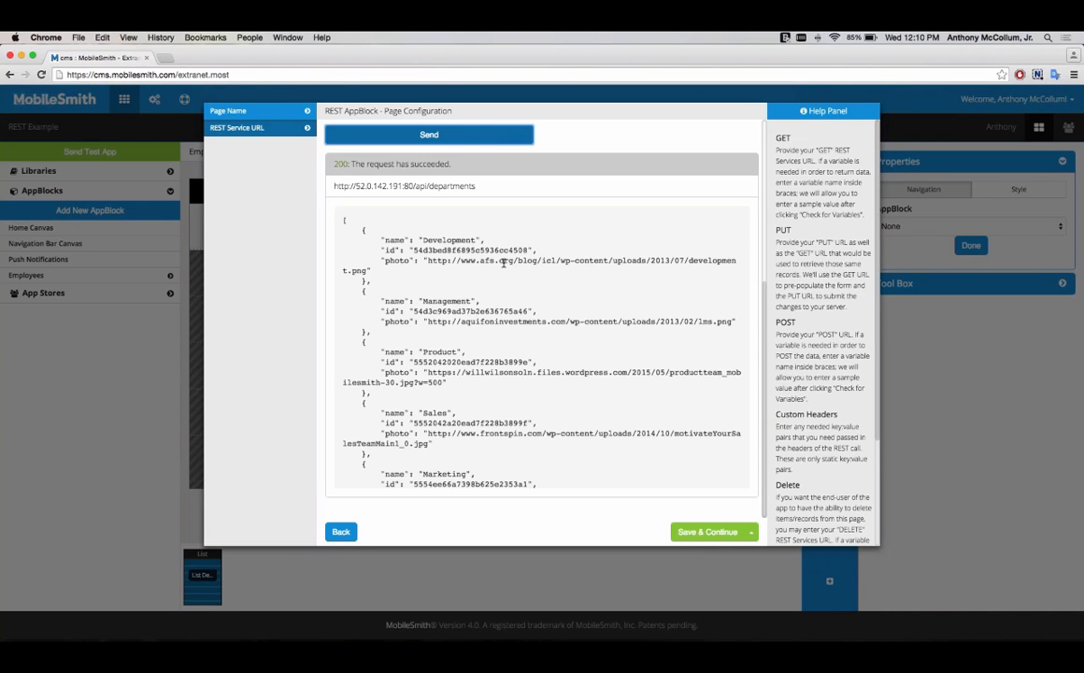
scroll(514, 264, "up", 4)
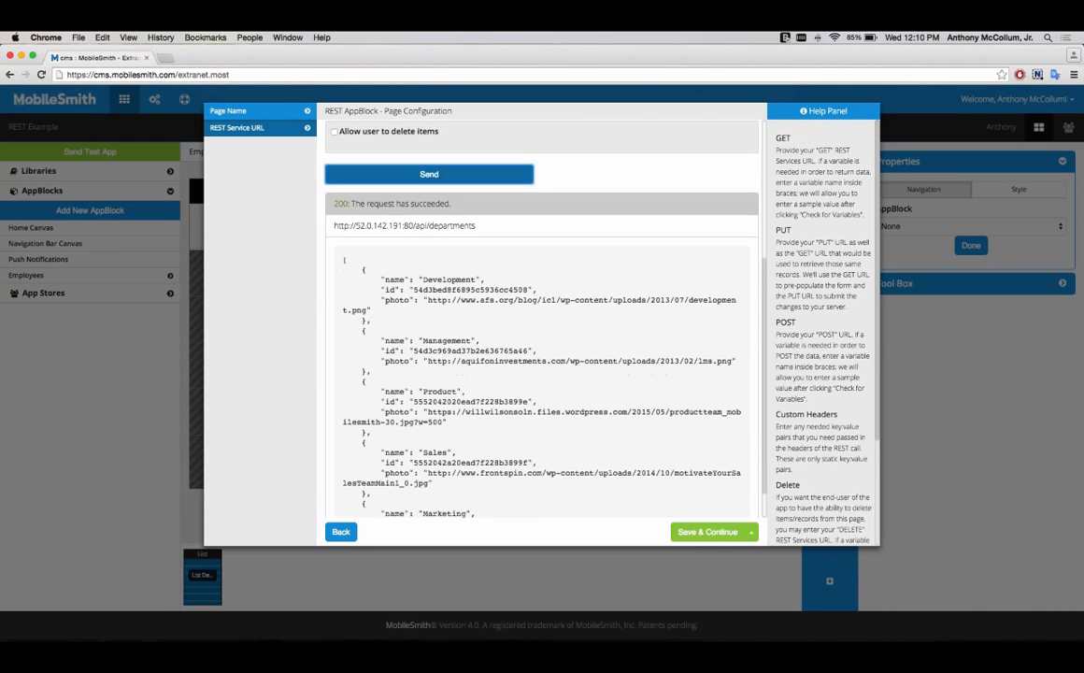
scroll(519, 266, "up", 2)
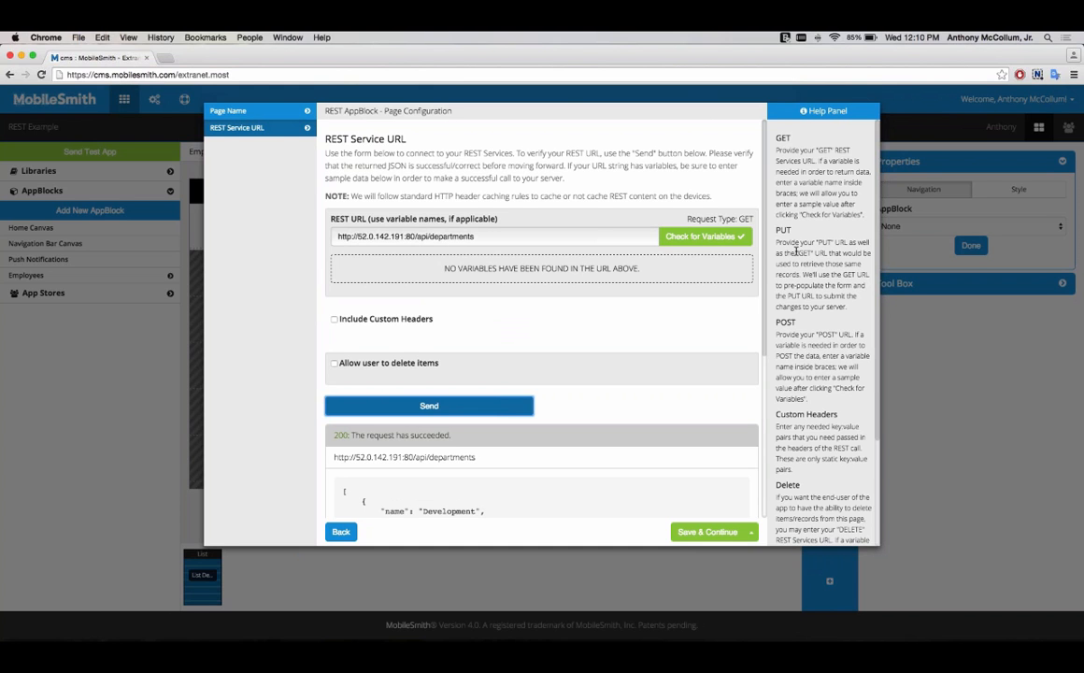
scroll(809, 200, "down", 1)
scroll(806, 262, "down", 5)
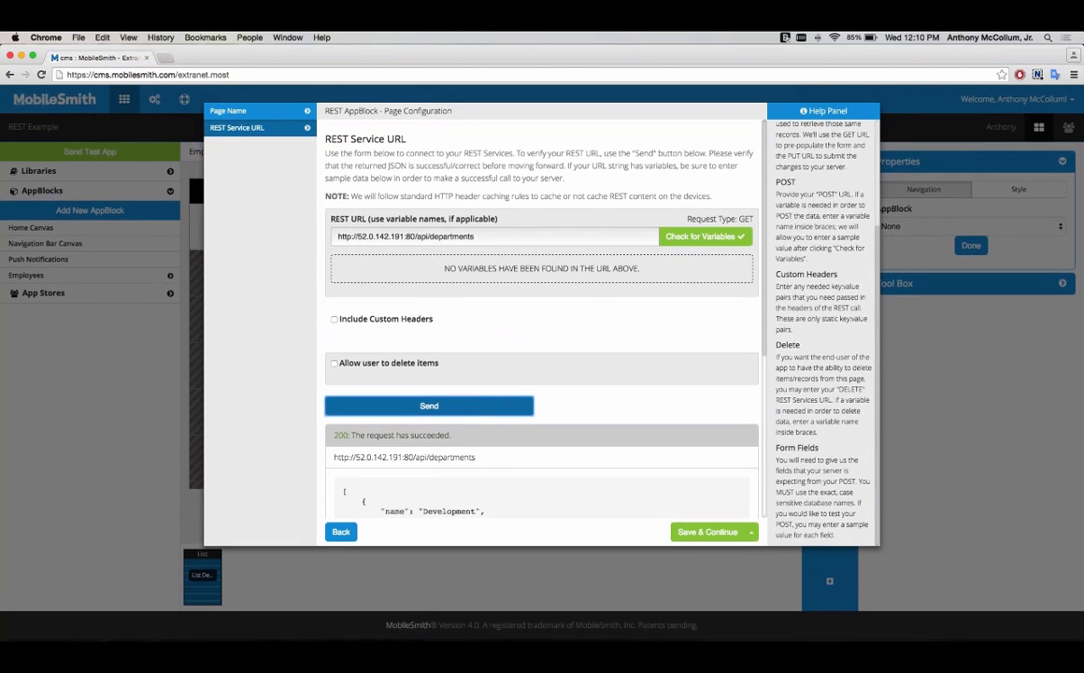
scroll(804, 264, "up", 6)
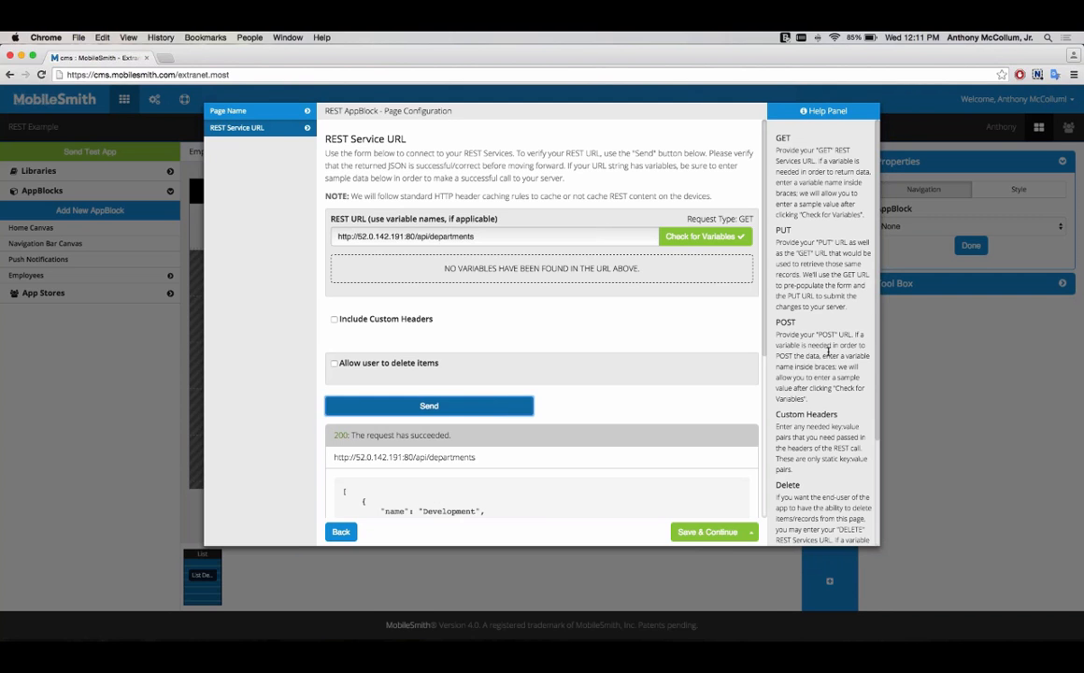
scroll(827, 351, "down", 5)
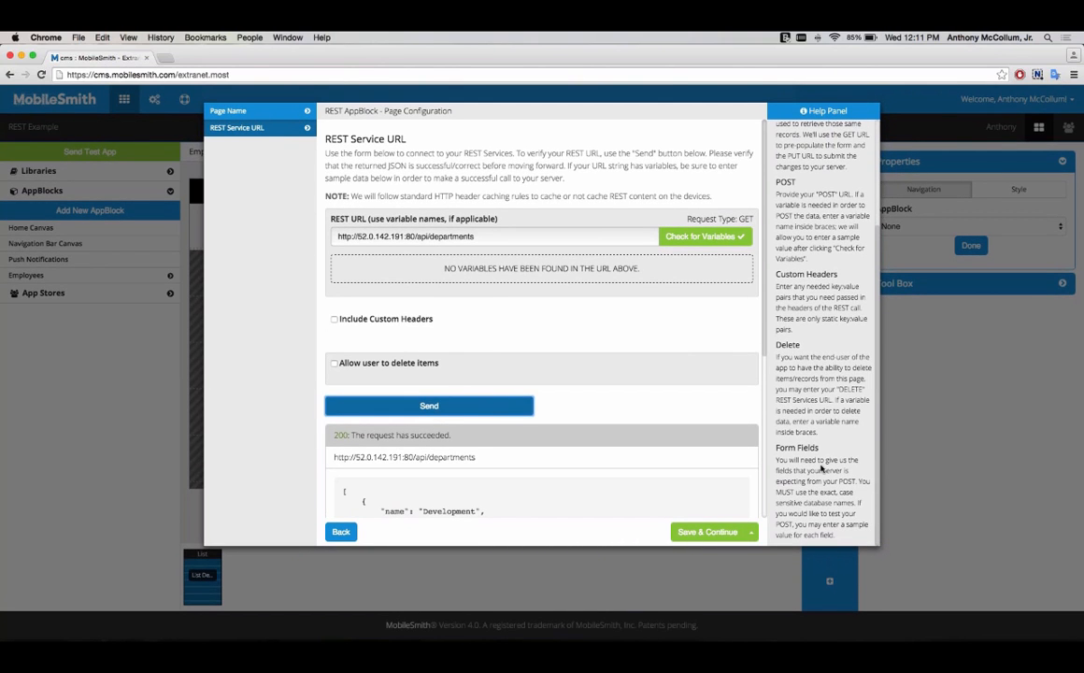
scroll(822, 467, "up", 5)
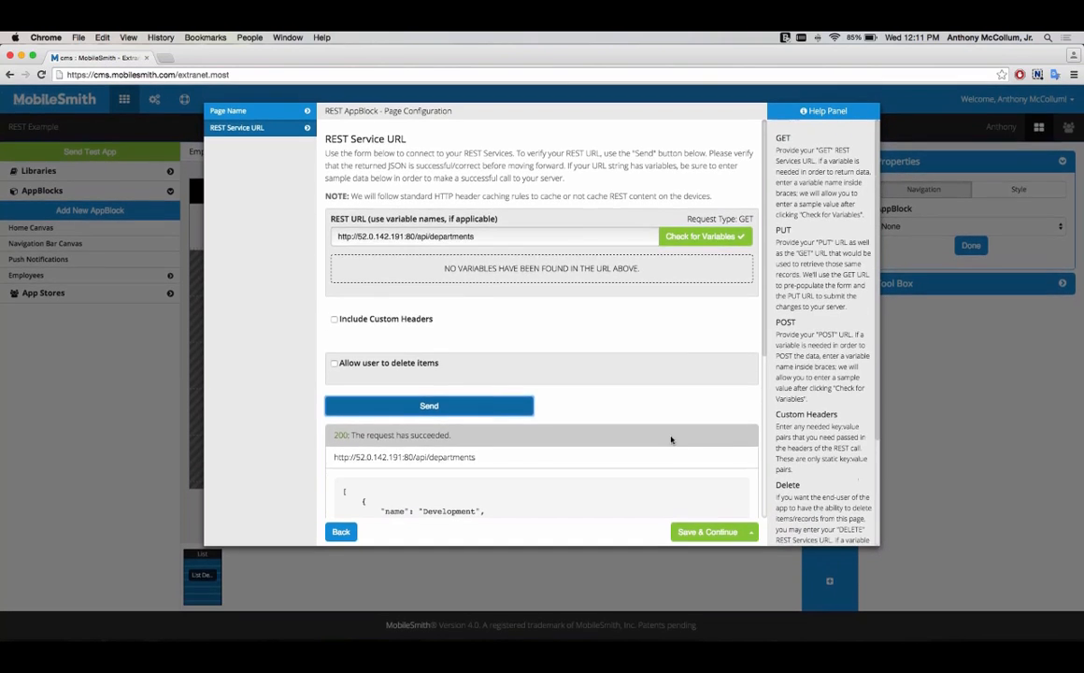
scroll(670, 440, "down", 6)
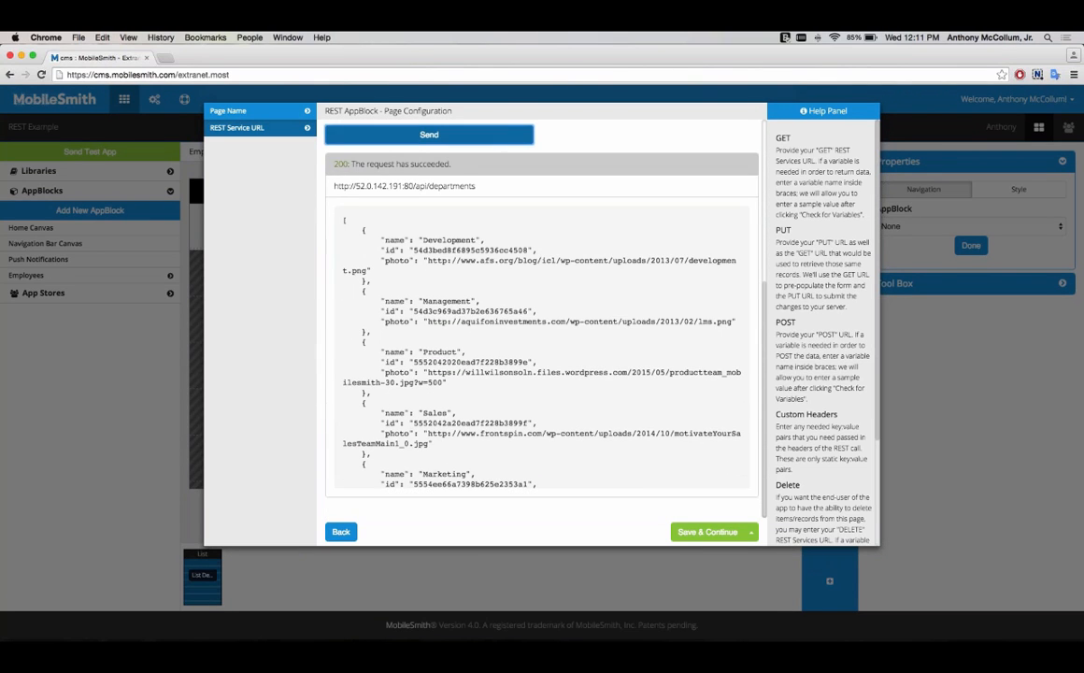
Step: Keep root as the parent node, then map photo as Image and name as Short Text
left_click(692, 532)
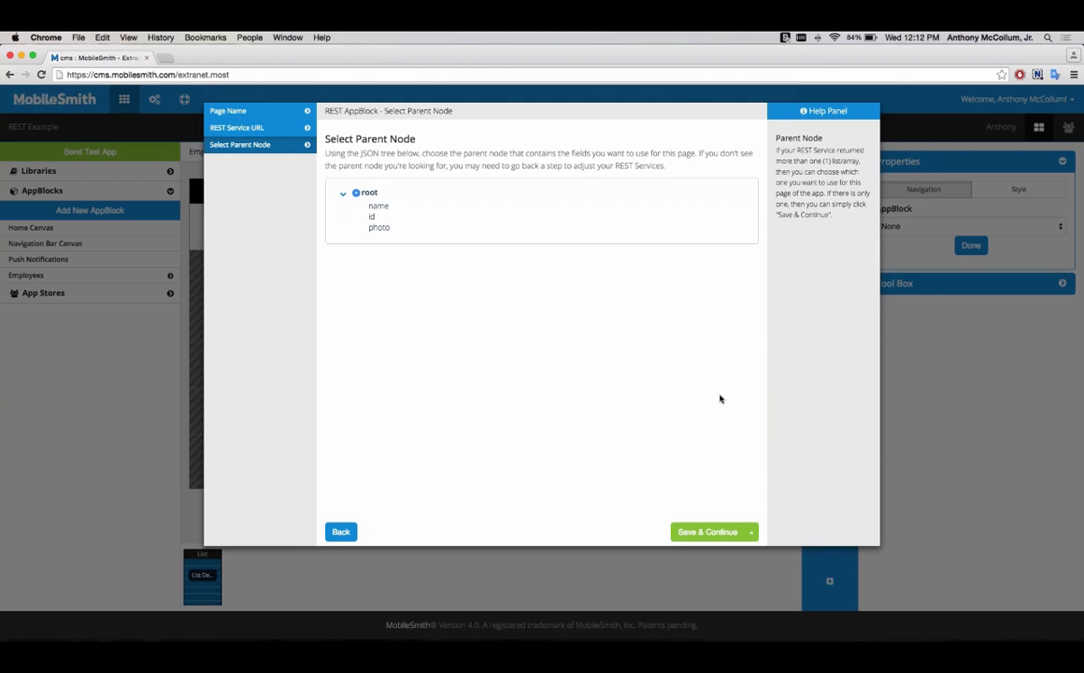
left_click(699, 534)
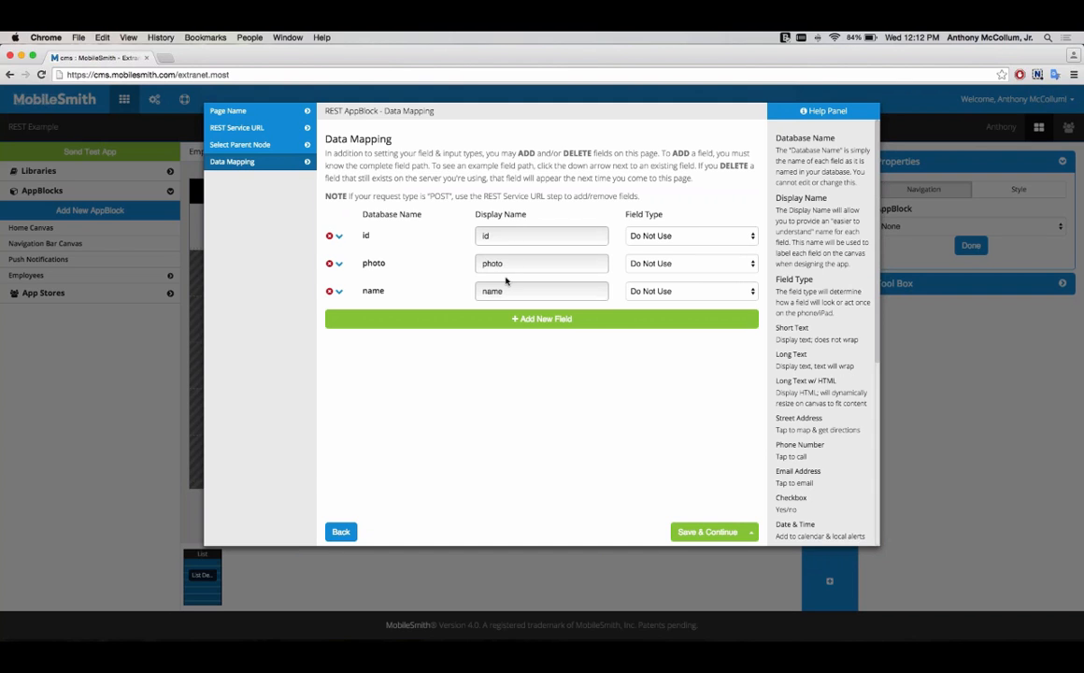
left_click(673, 264)
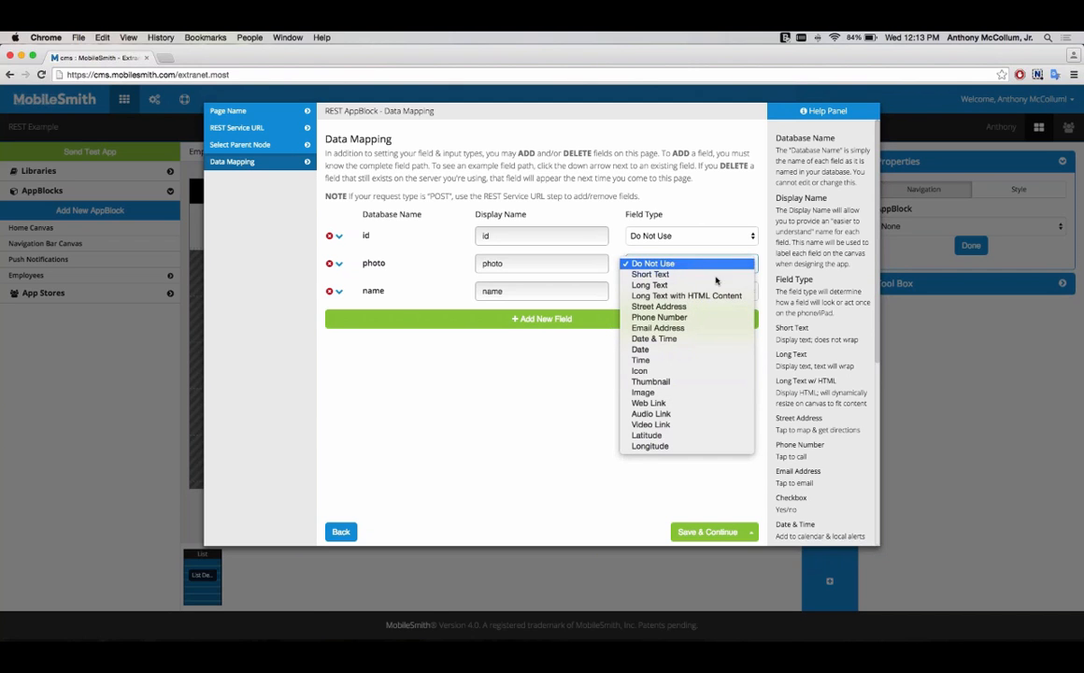
left_click(692, 394)
left_click(709, 291)
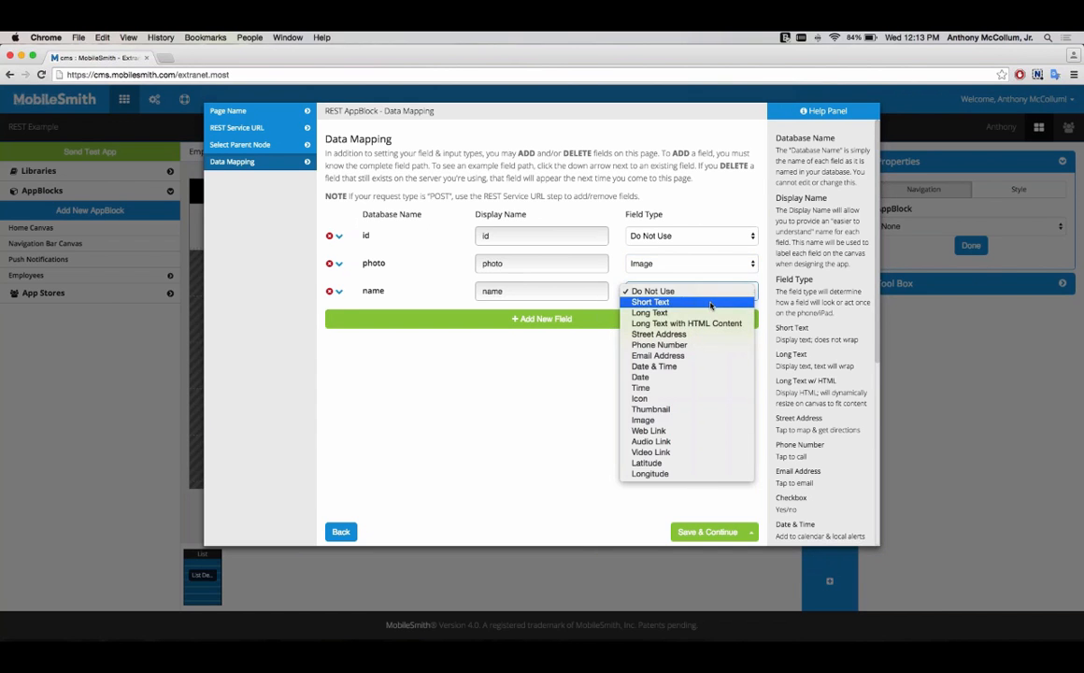
left_click(710, 302)
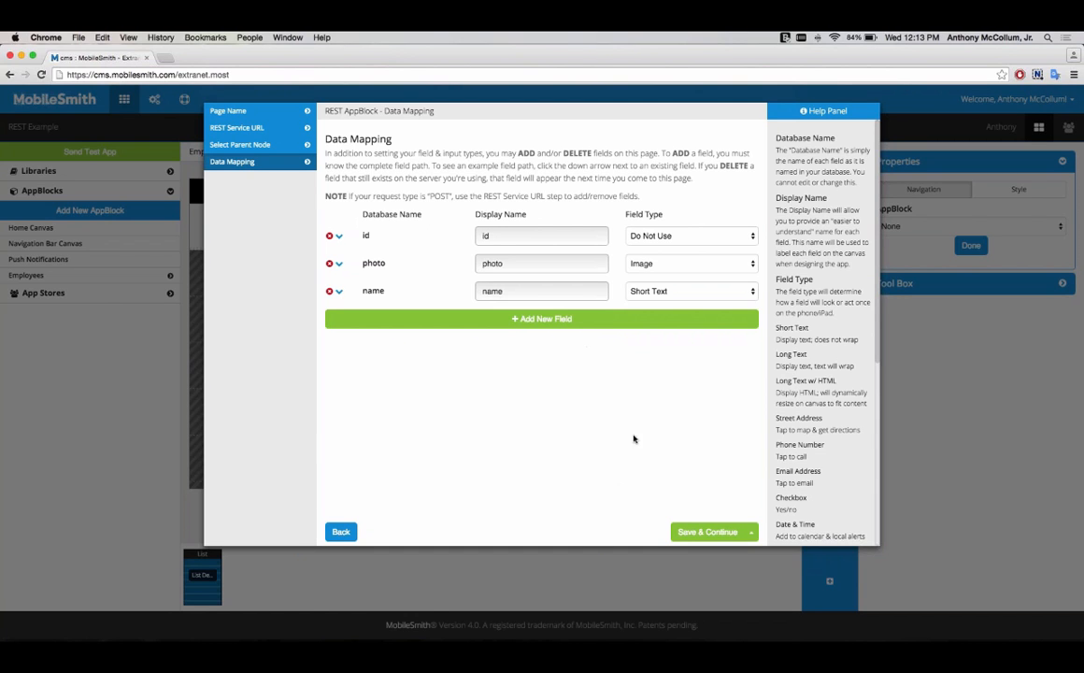
left_click(698, 534)
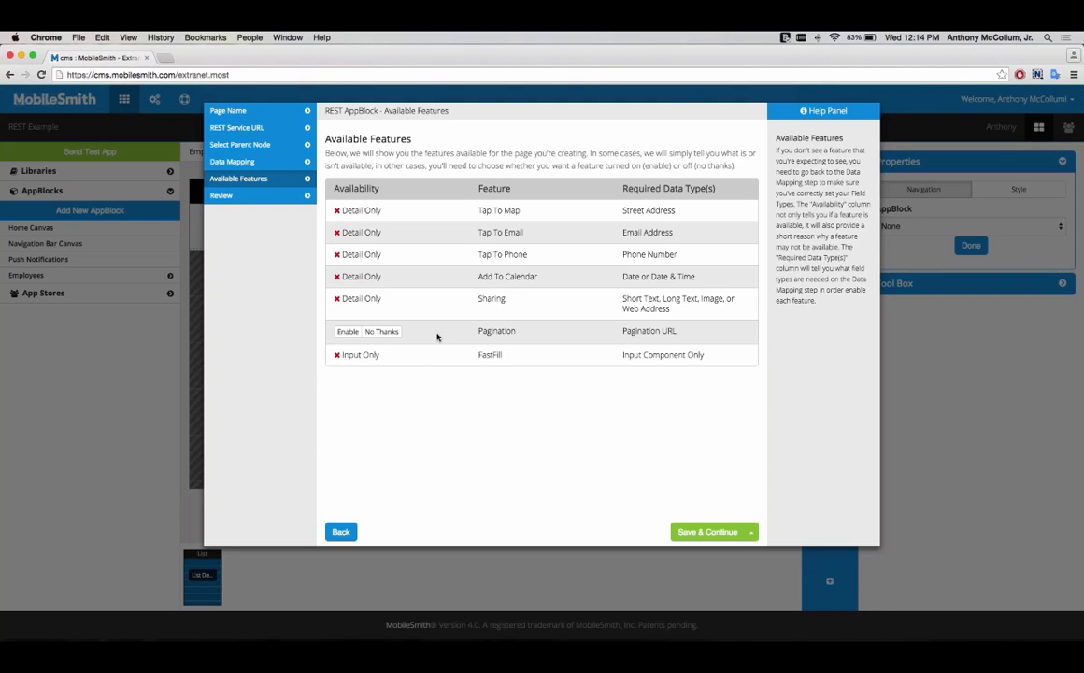
Step: Decline pagination and finish the page wizard
left_click(382, 332)
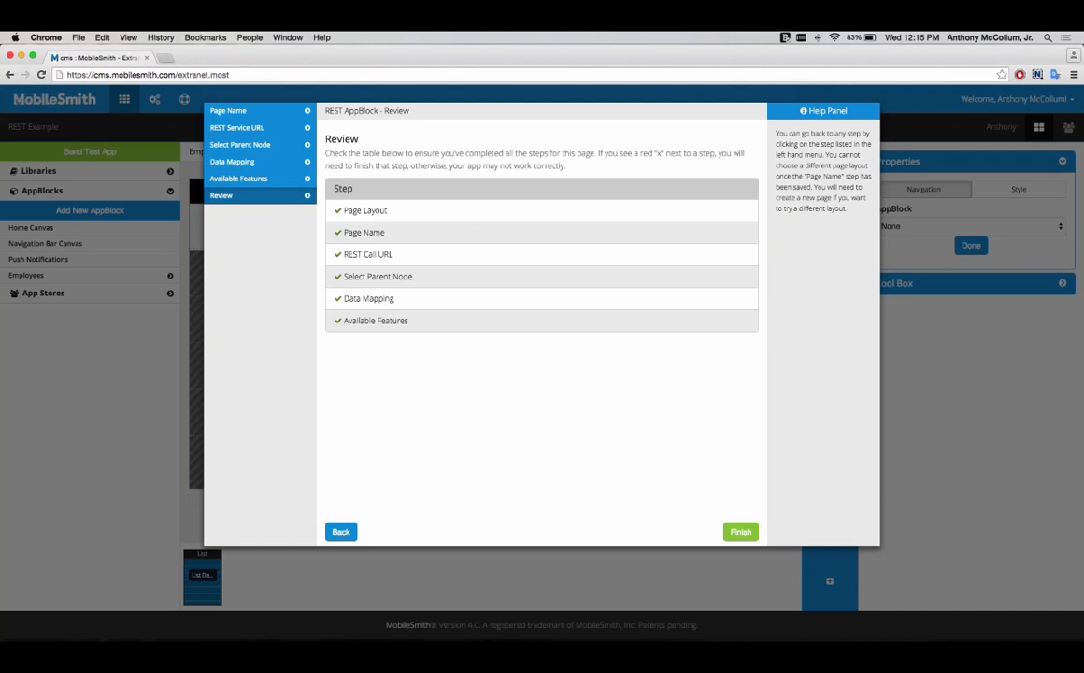
left_click(733, 531)
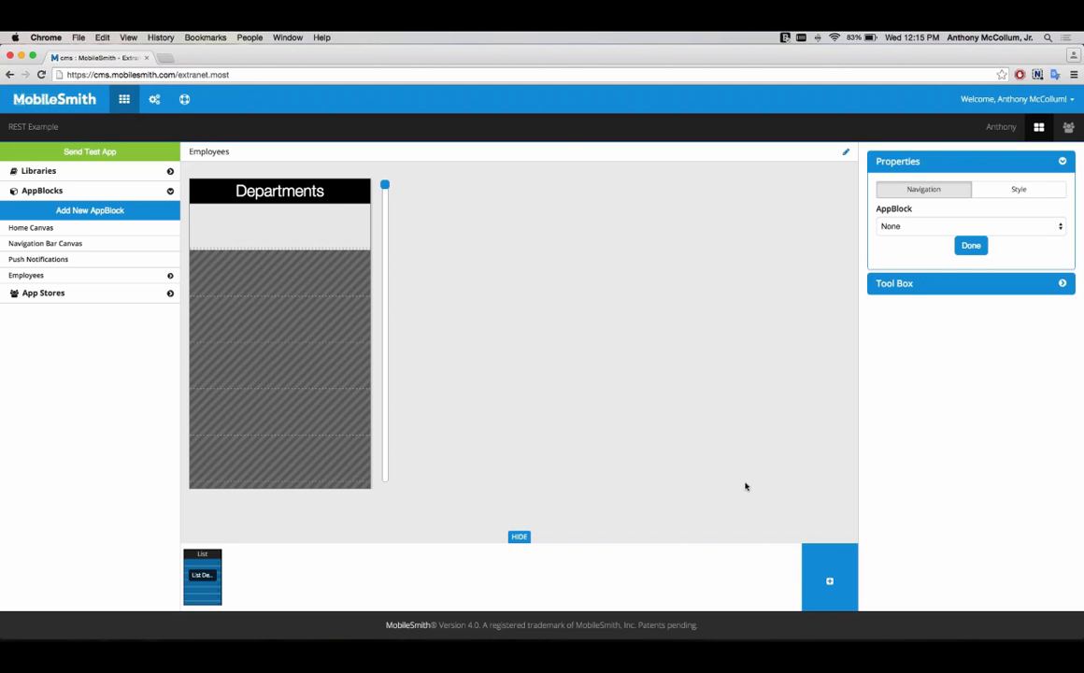
Step: Place the name text field from the tool box into the first row of the Departments list
left_click(897, 283)
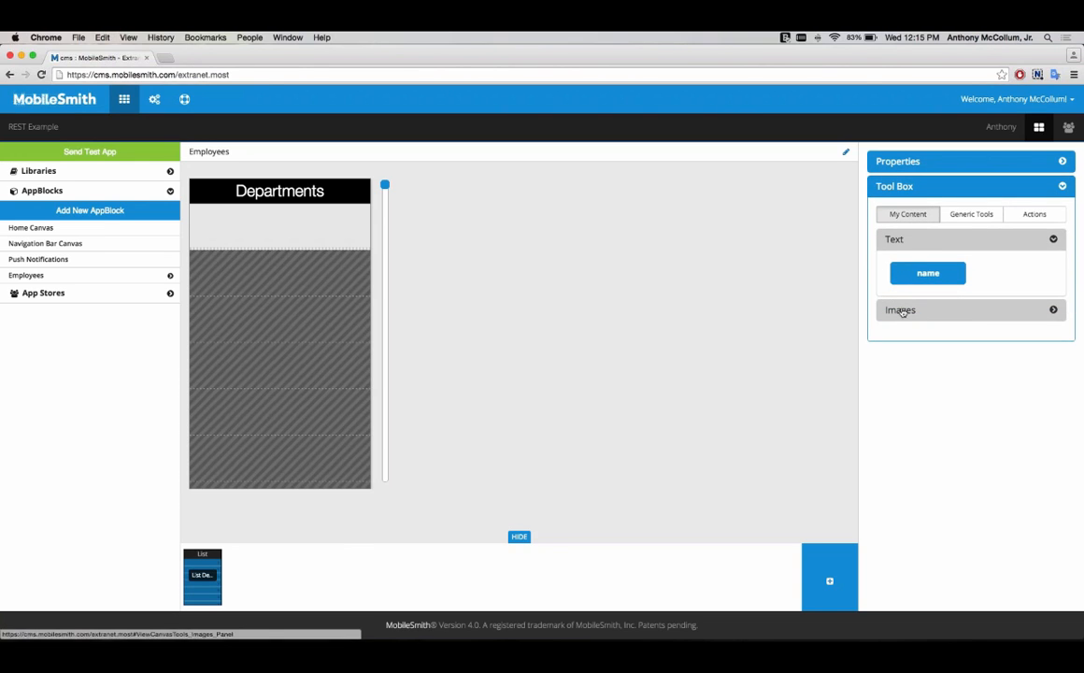
left_click(902, 312)
left_click(893, 240)
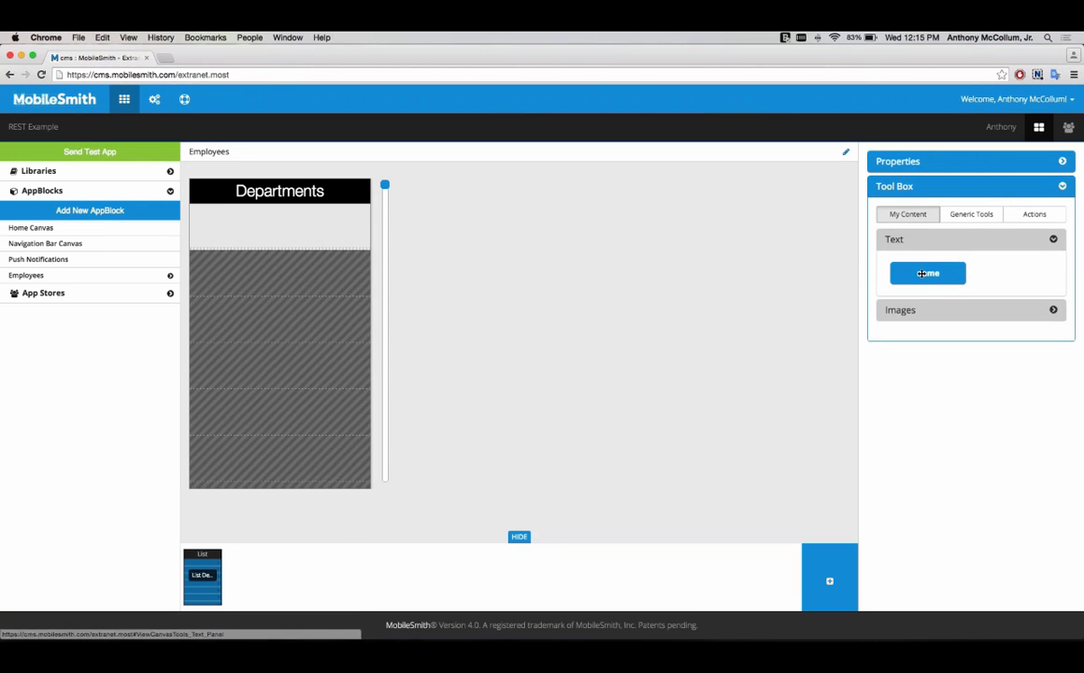
left_click(899, 311)
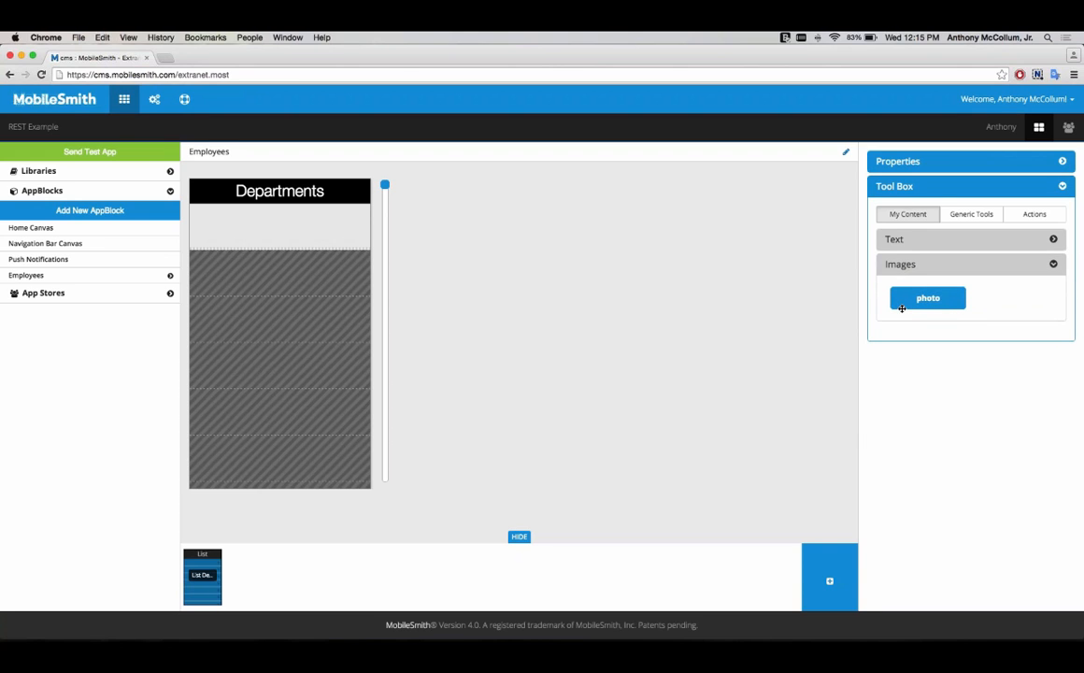
left_click(894, 240)
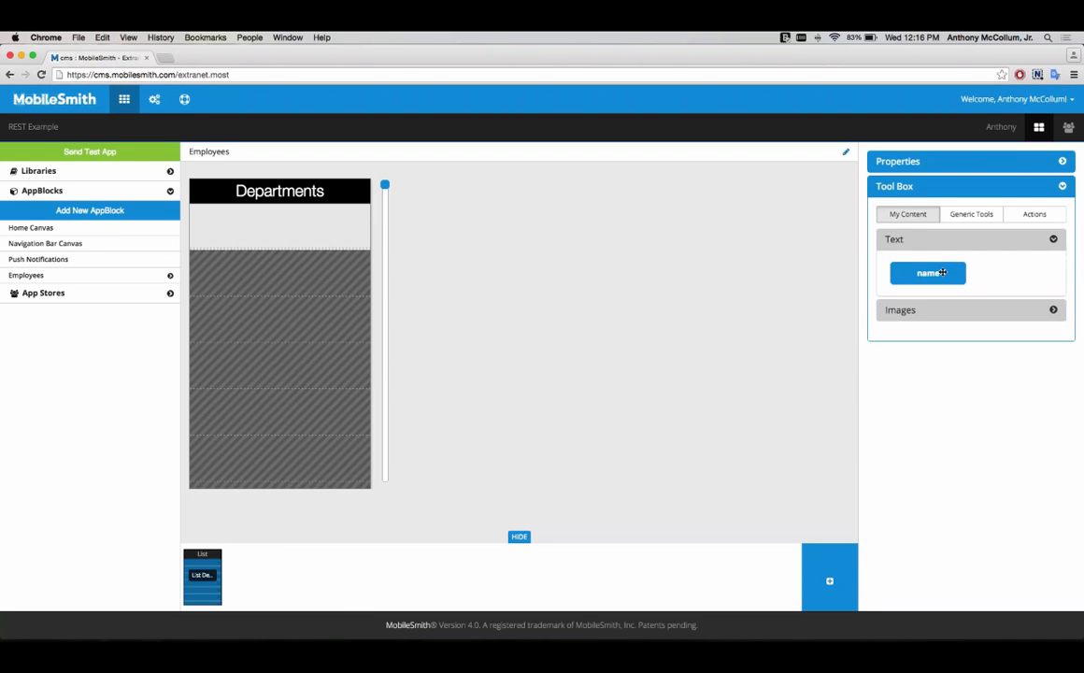
left_click_drag(943, 272, 298, 231)
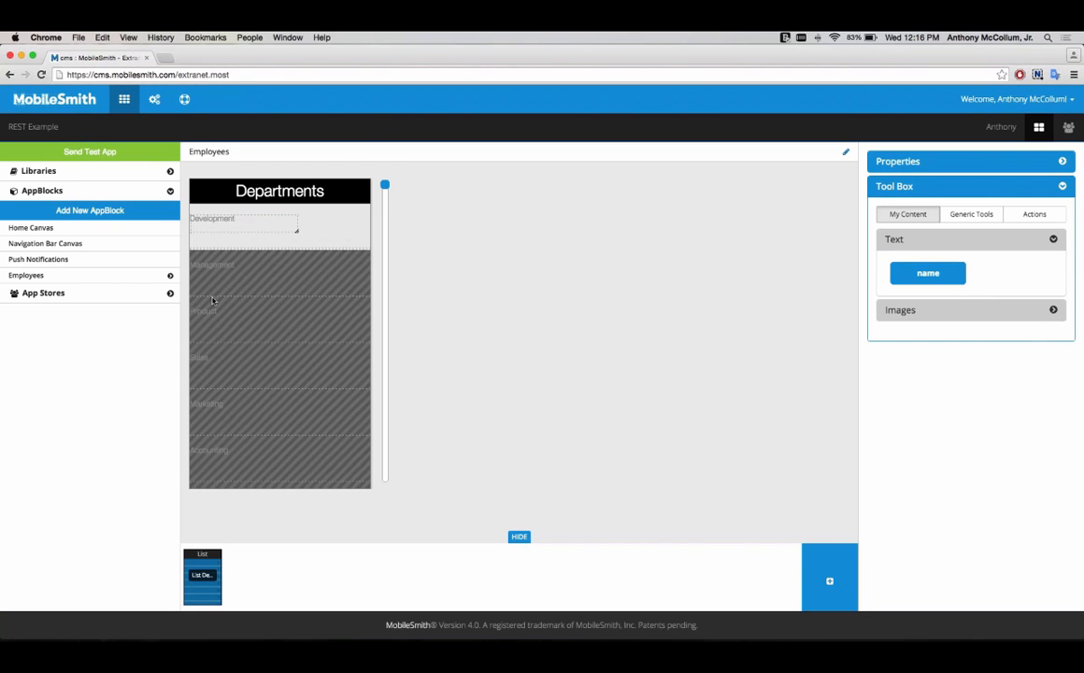
Step: Add the photo image field to the list row and enlarge it to fill the row's right side
left_click(898, 311)
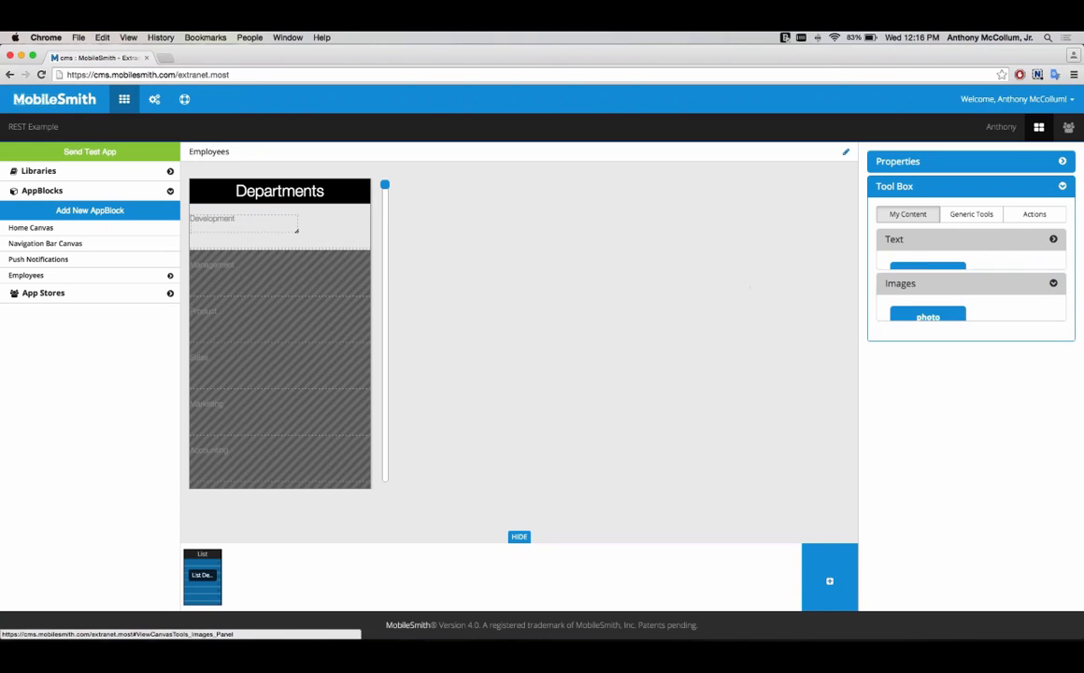
left_click_drag(892, 295, 297, 219)
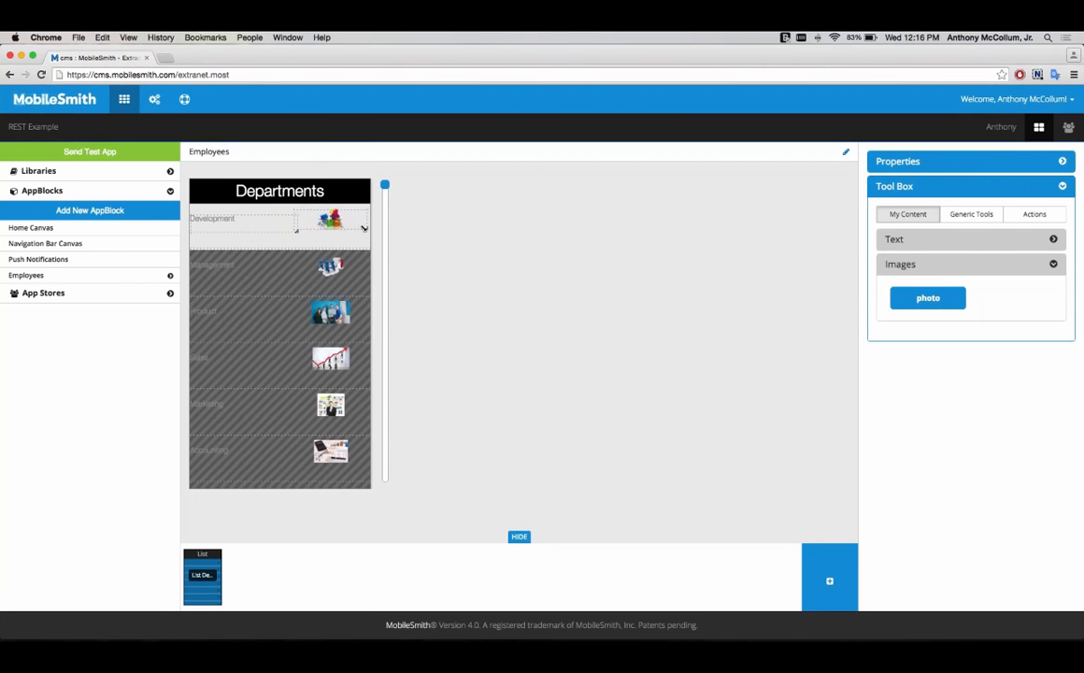
left_click_drag(365, 229, 431, 282)
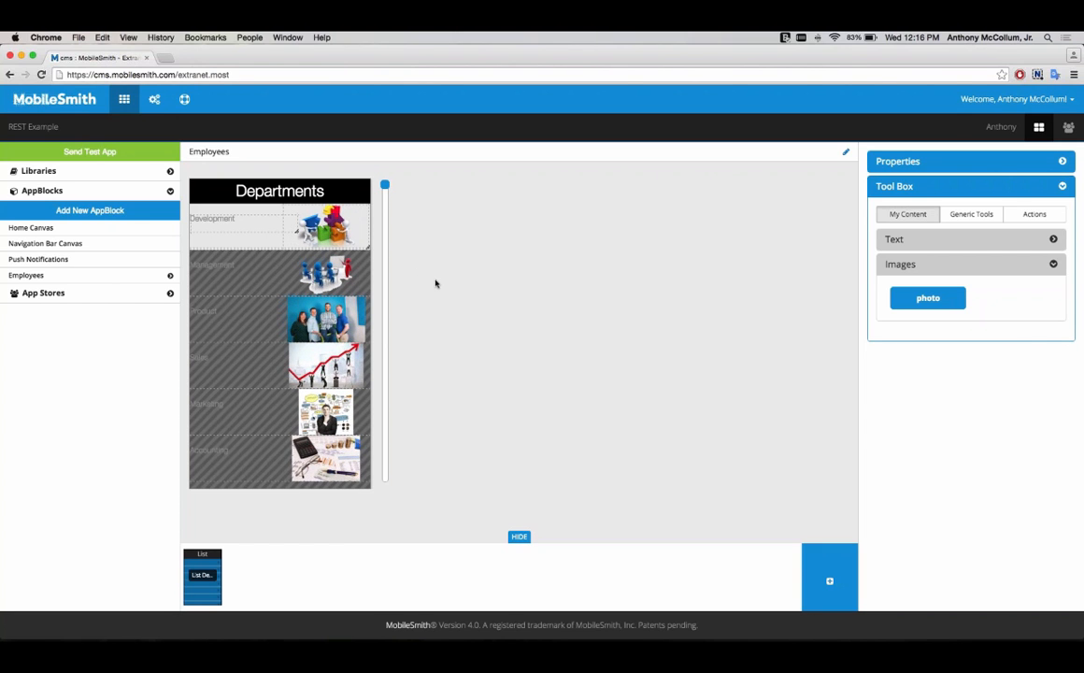
Step: Start a new page in the AppBlock using the List layout
left_click(985, 224)
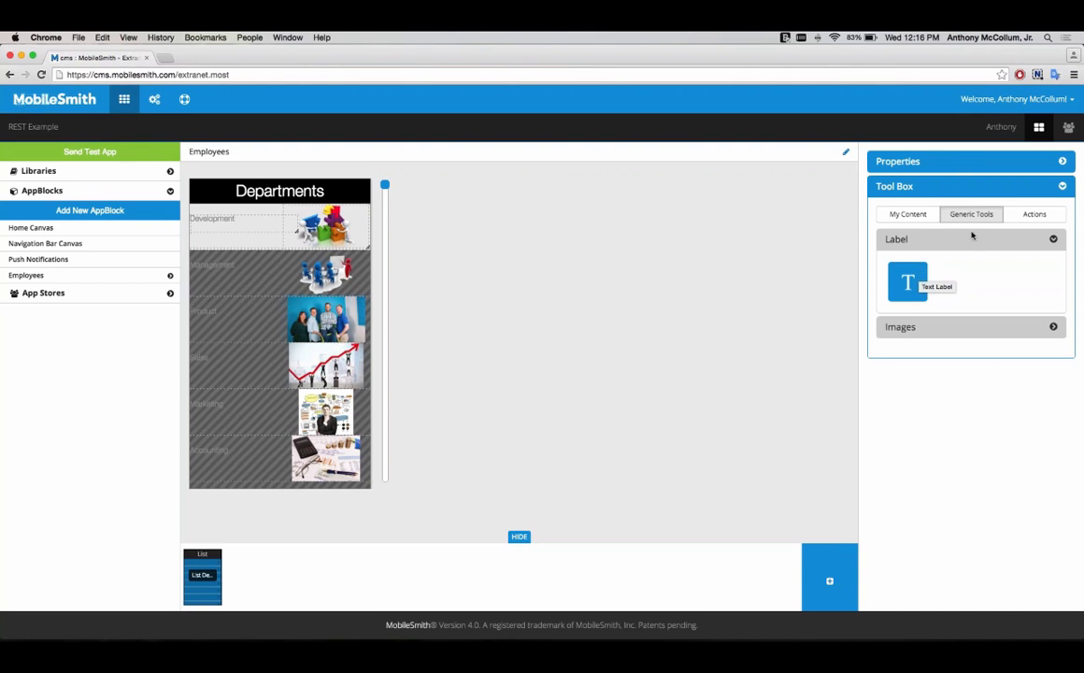
left_click(1027, 216)
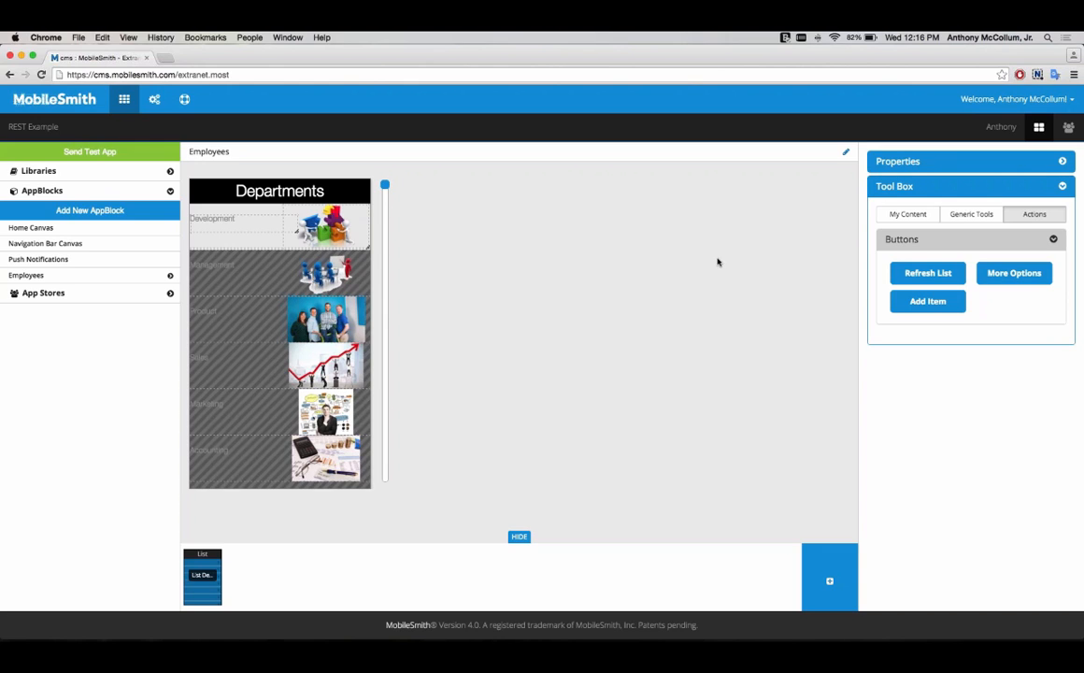
left_click(846, 588)
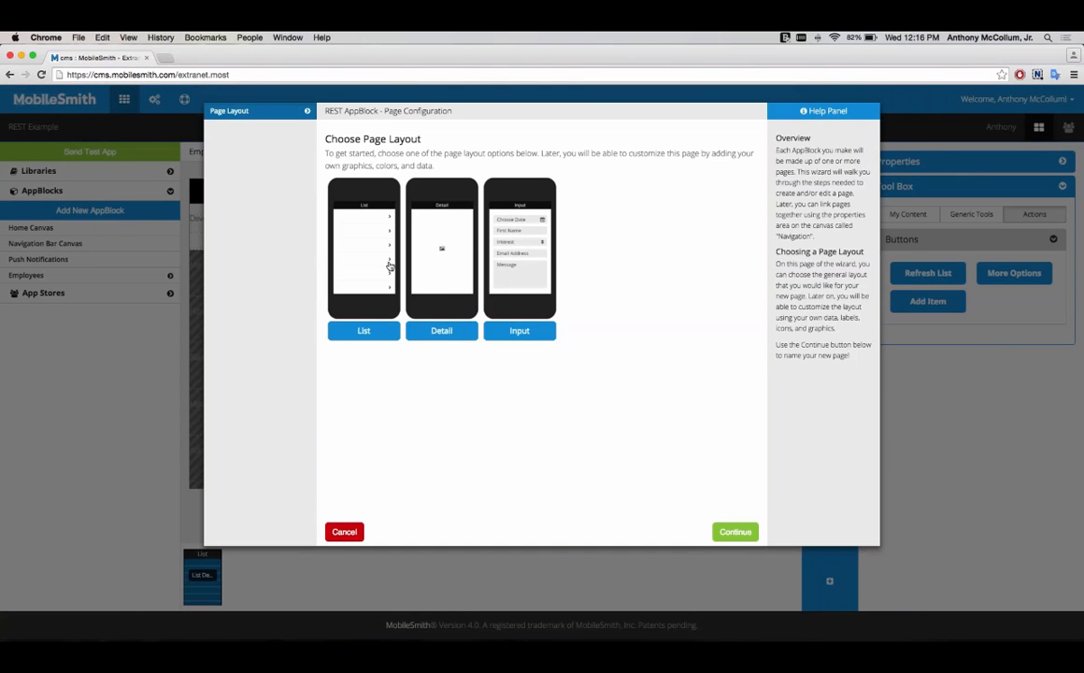
left_click(352, 242)
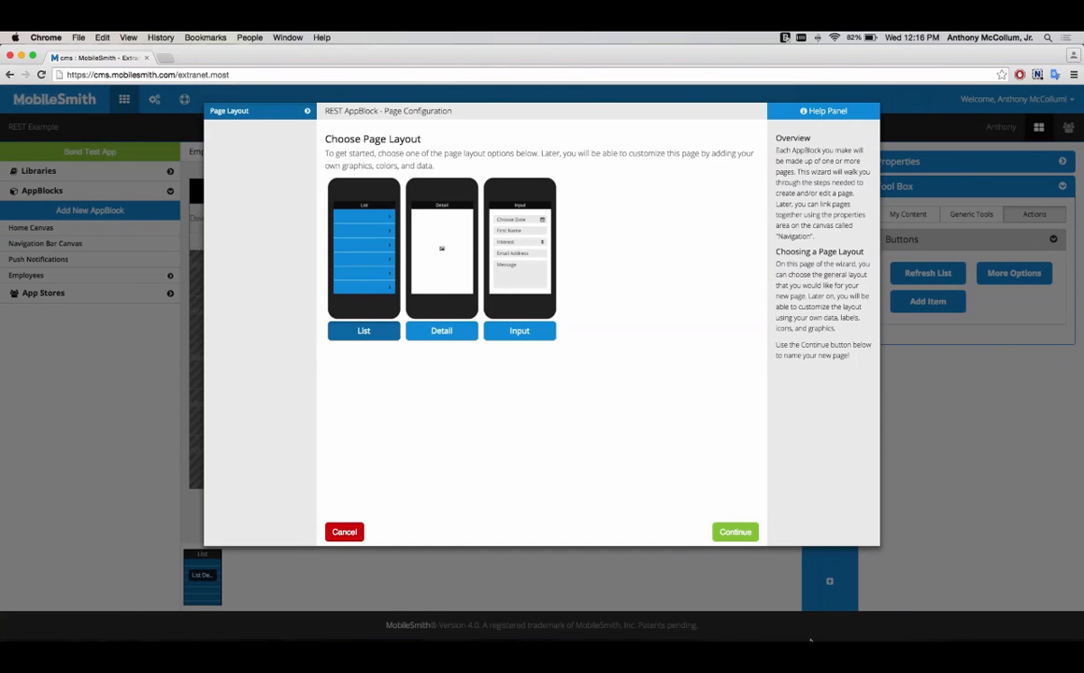
left_click(735, 531)
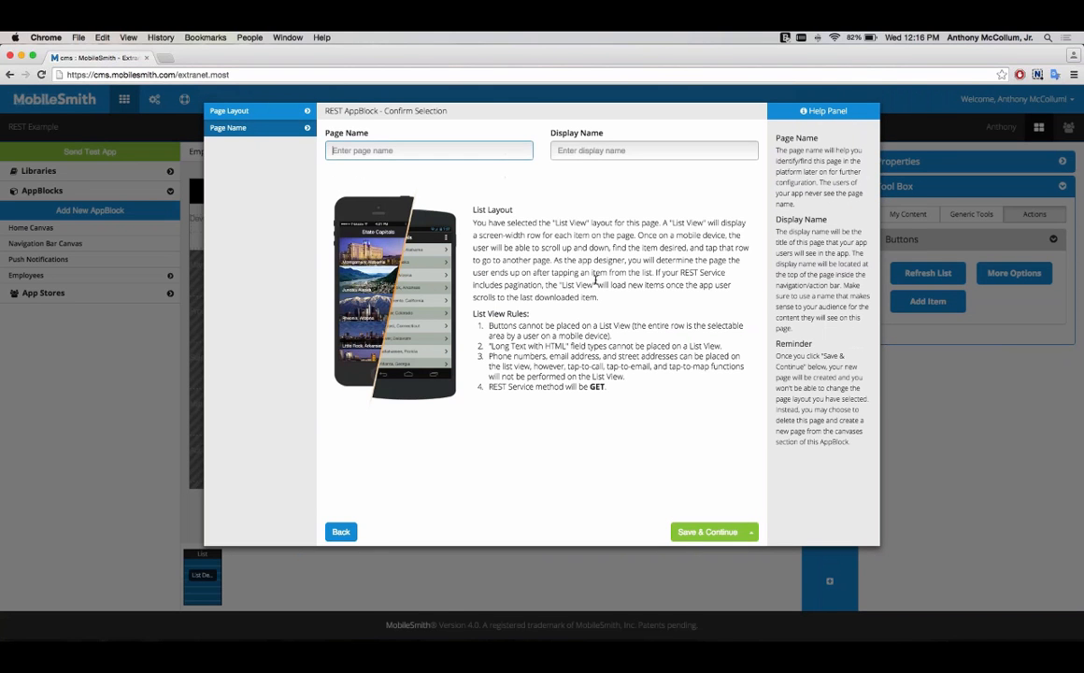
Step: Name the page List Employees with display name Employees and save it
type("List ")
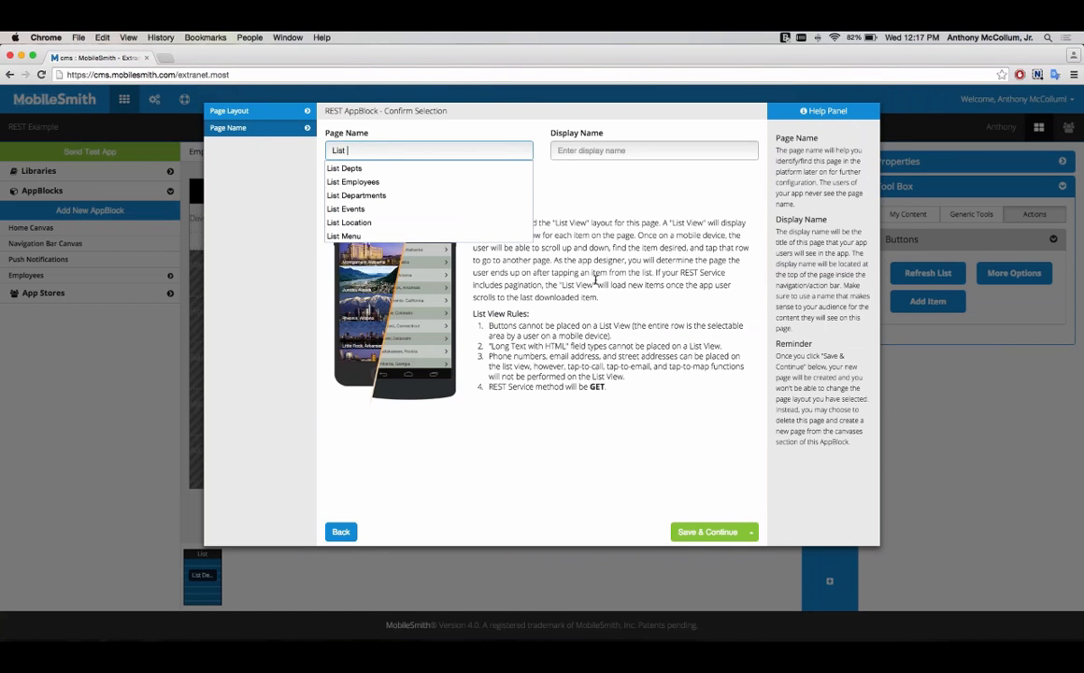
type("Employees")
key("Tab")
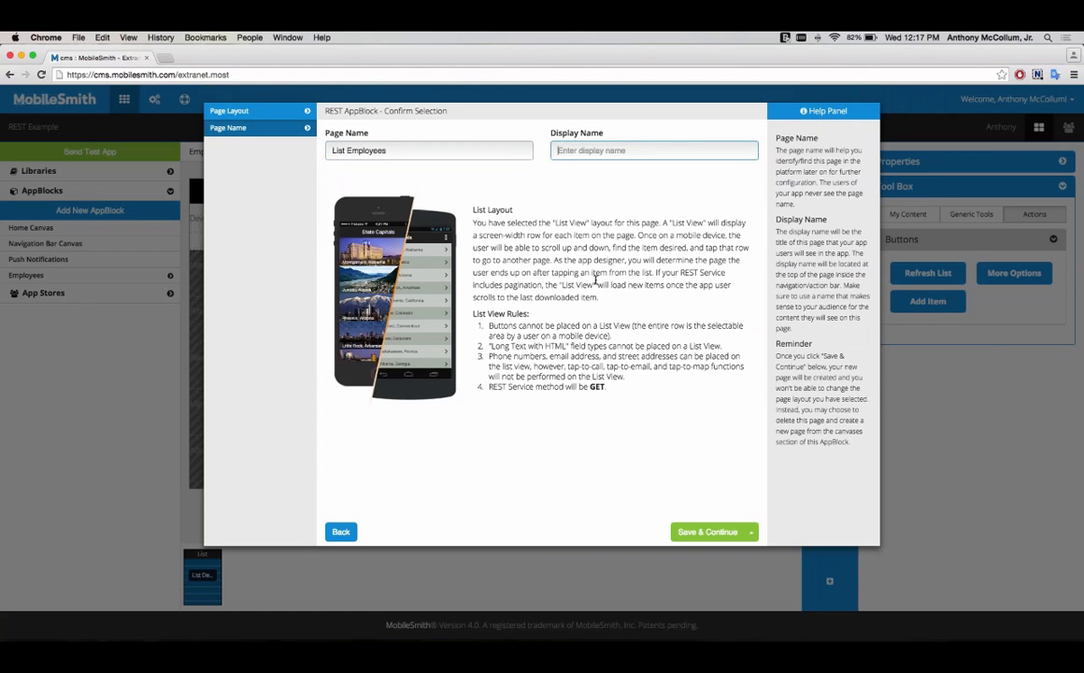
type("Employees")
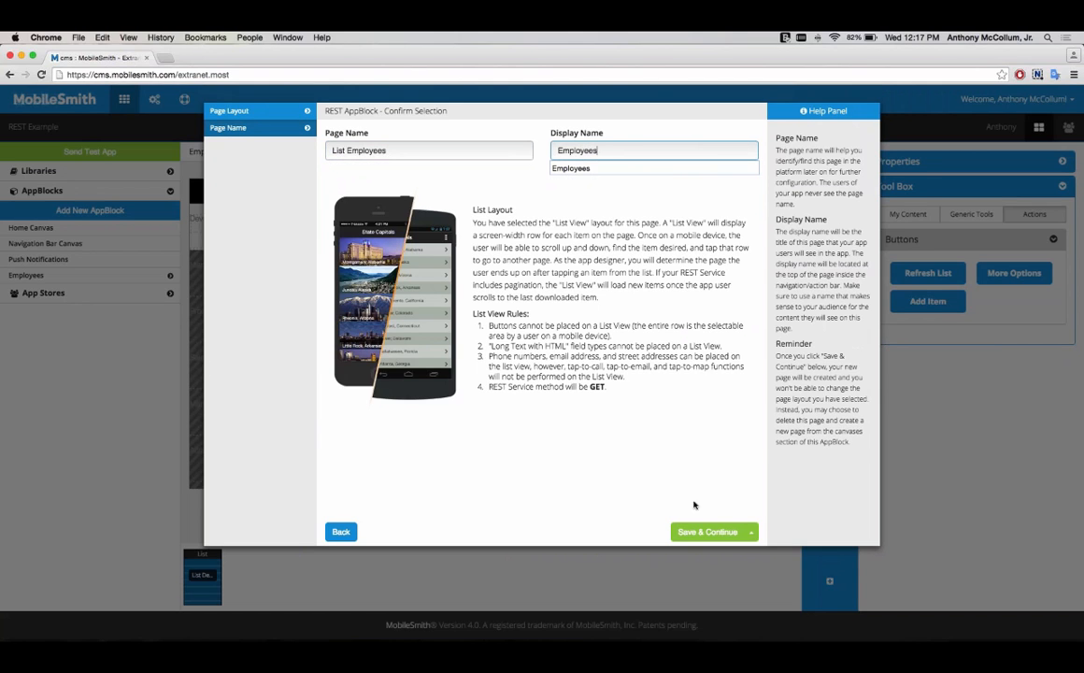
left_click(701, 533)
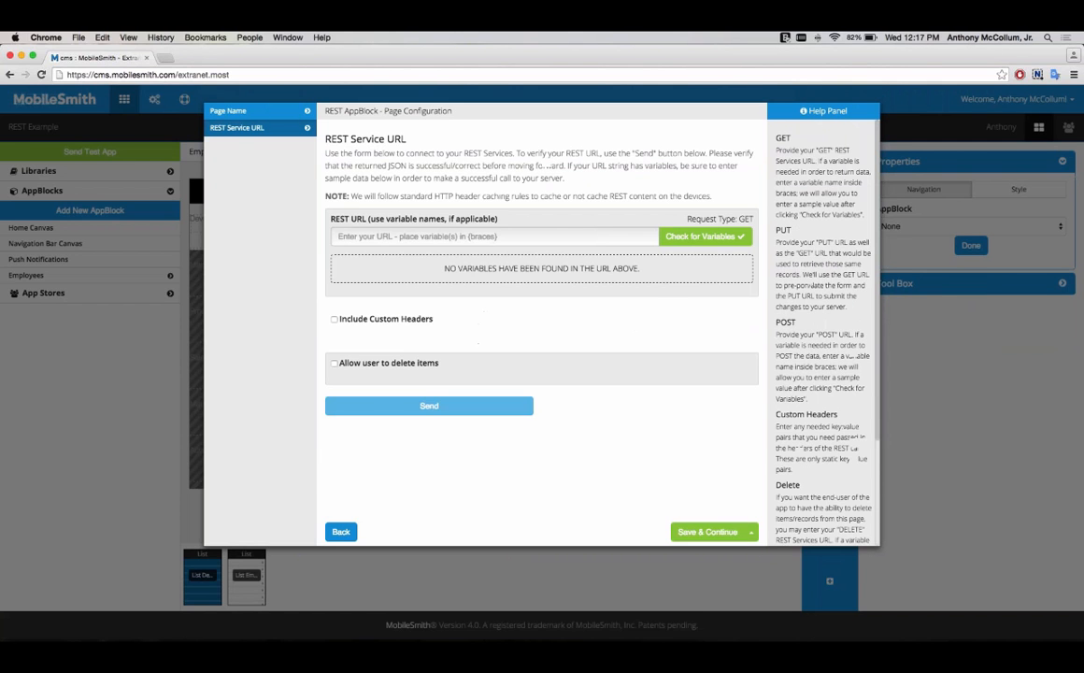
Step: Copy the departments/{id}/employees URL from the REST URLs note, paste it as the REST URL and check for variables
left_click(590, 628)
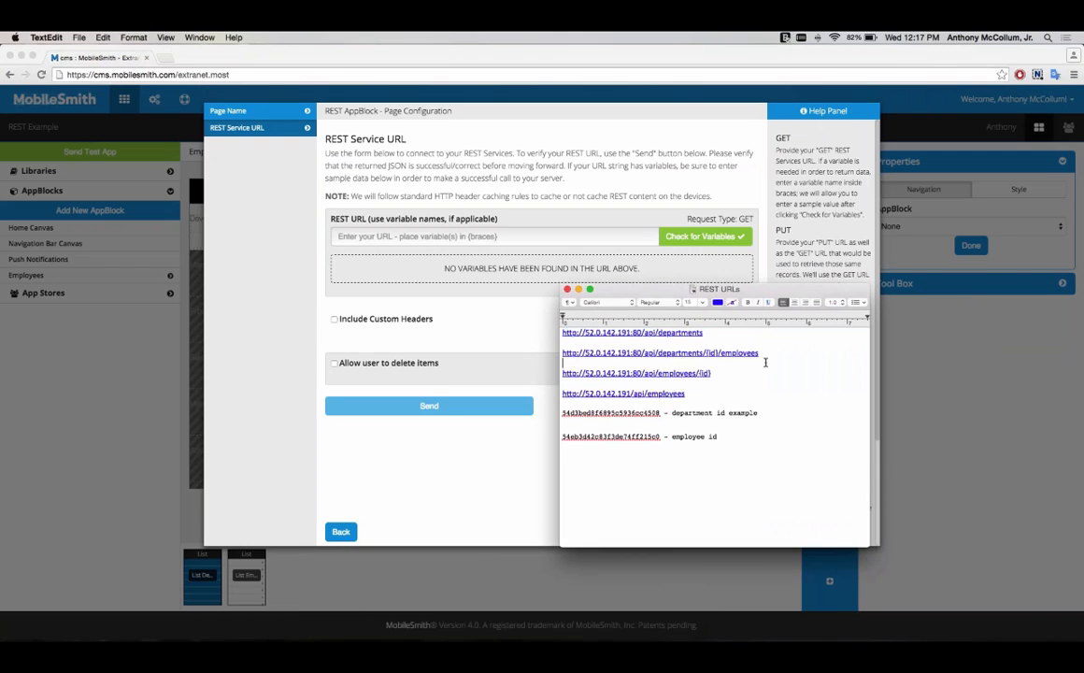
left_click_drag(762, 353, 559, 354)
key("super+c")
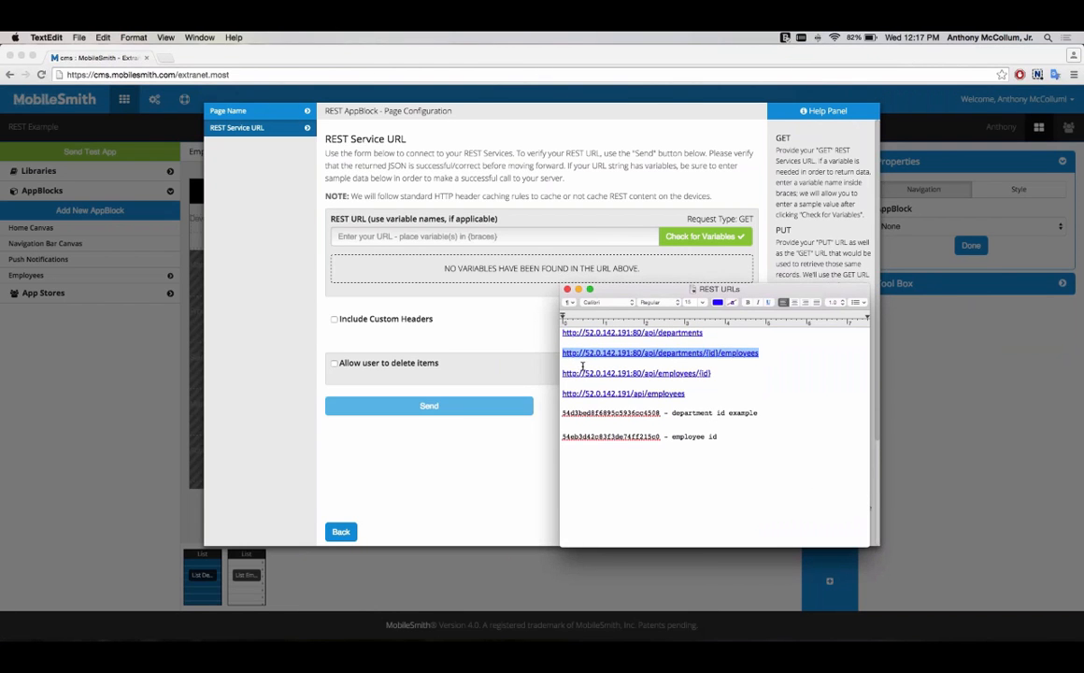
left_click(528, 252)
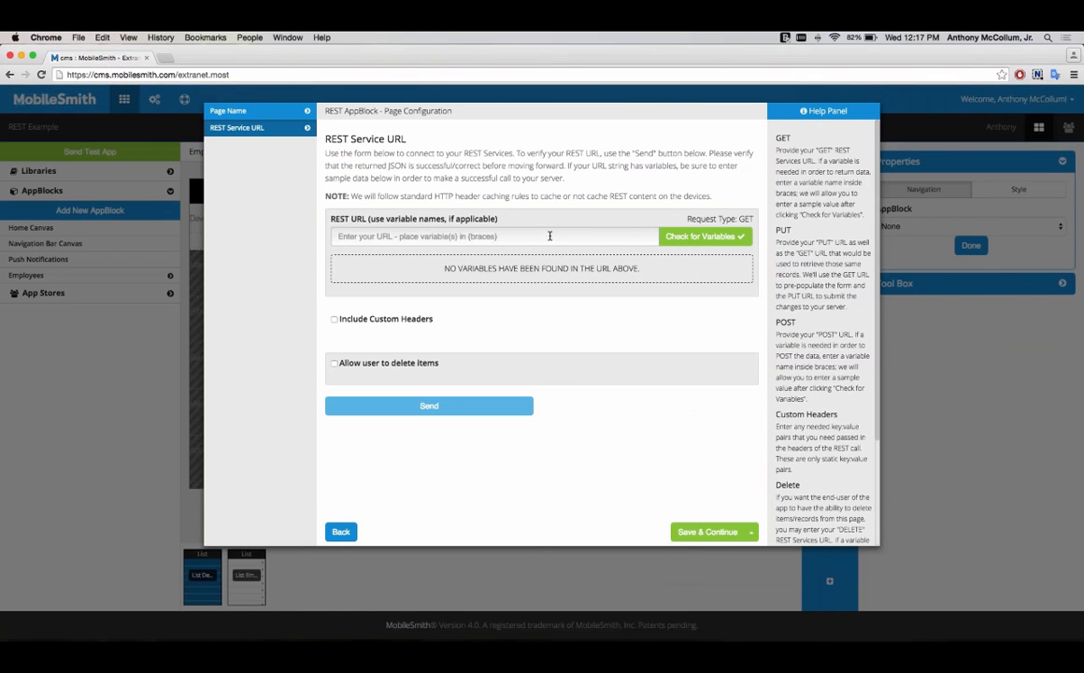
left_click(550, 236)
key("super+v")
left_click(683, 238)
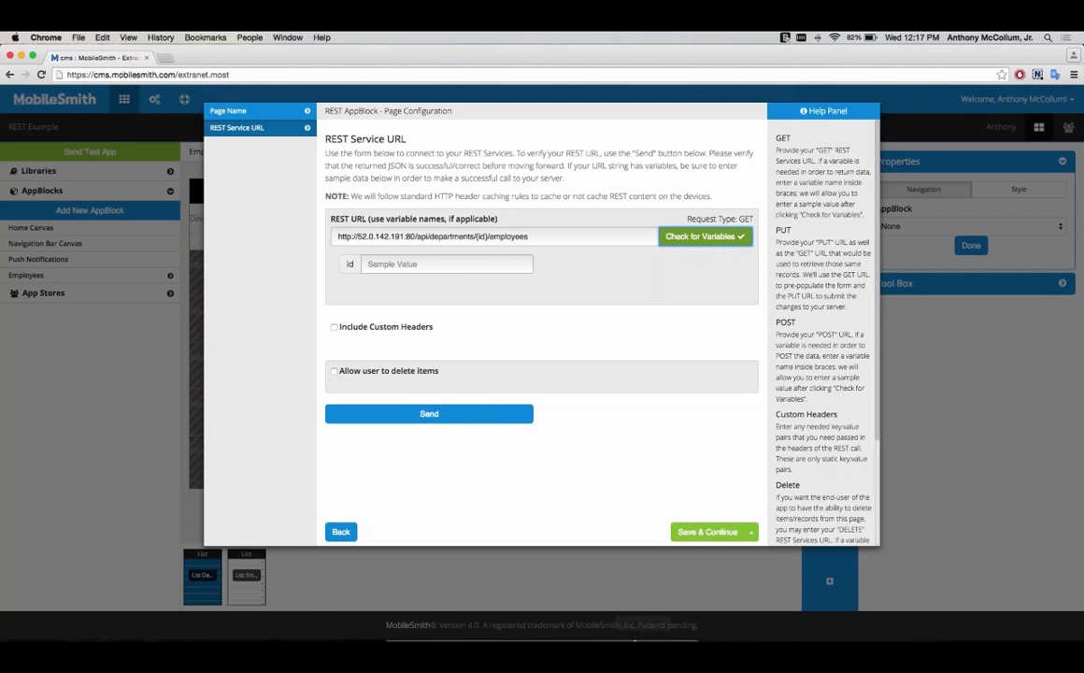
Step: Copy the department id example from the note, paste it as the id sample value and send the request
left_click(592, 628)
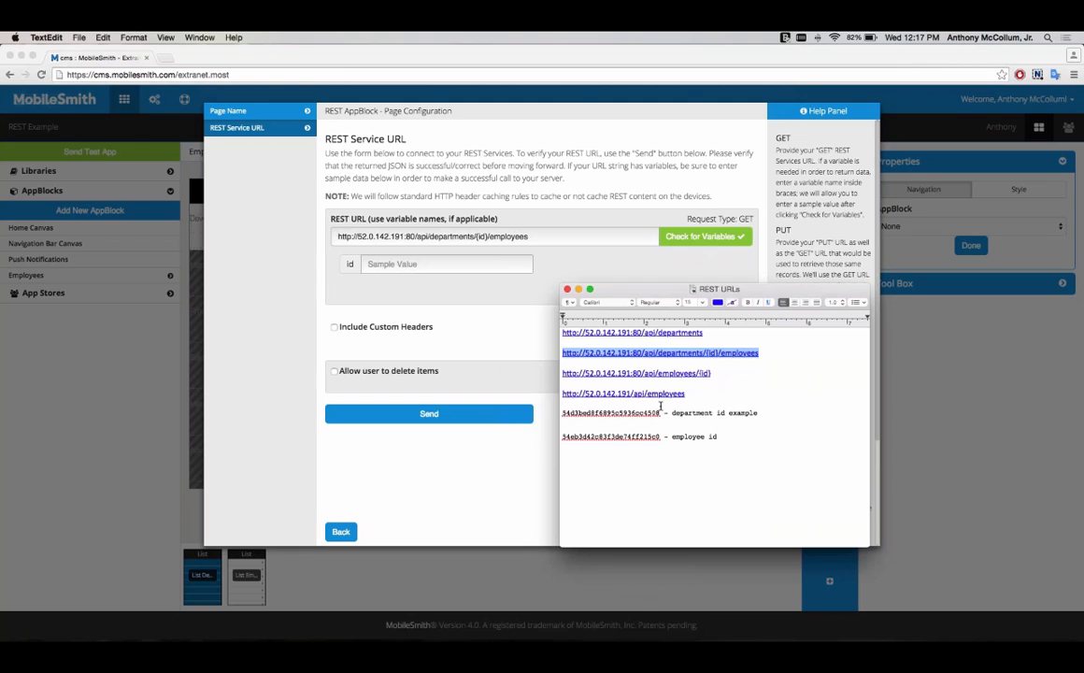
left_click_drag(658, 412, 562, 413)
key("super+c")
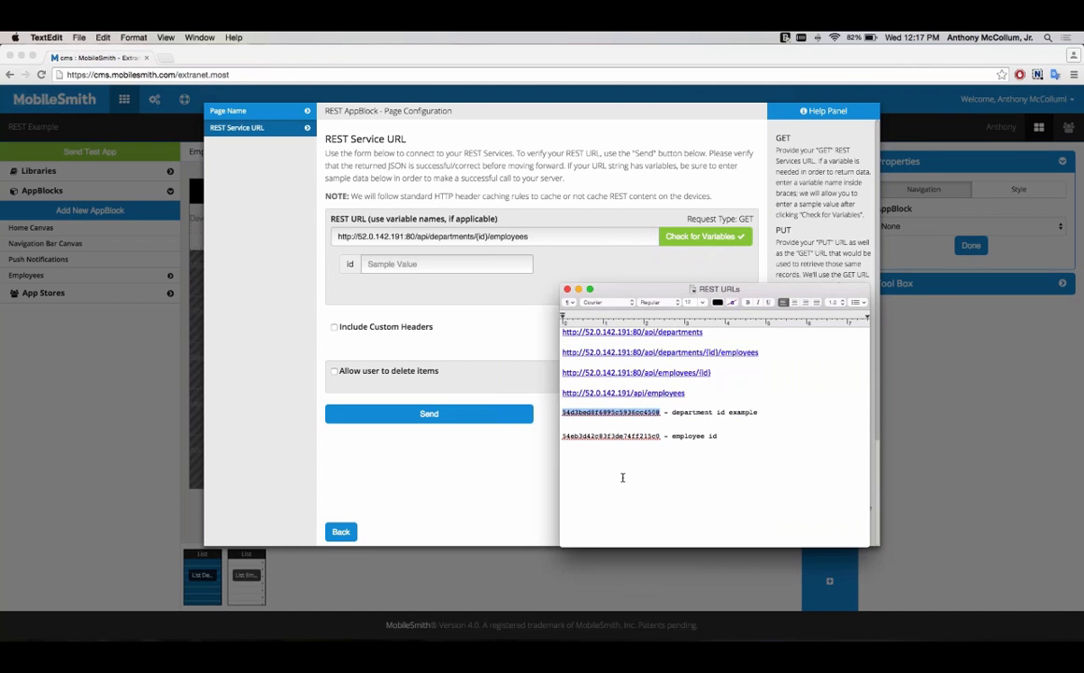
left_click(512, 264)
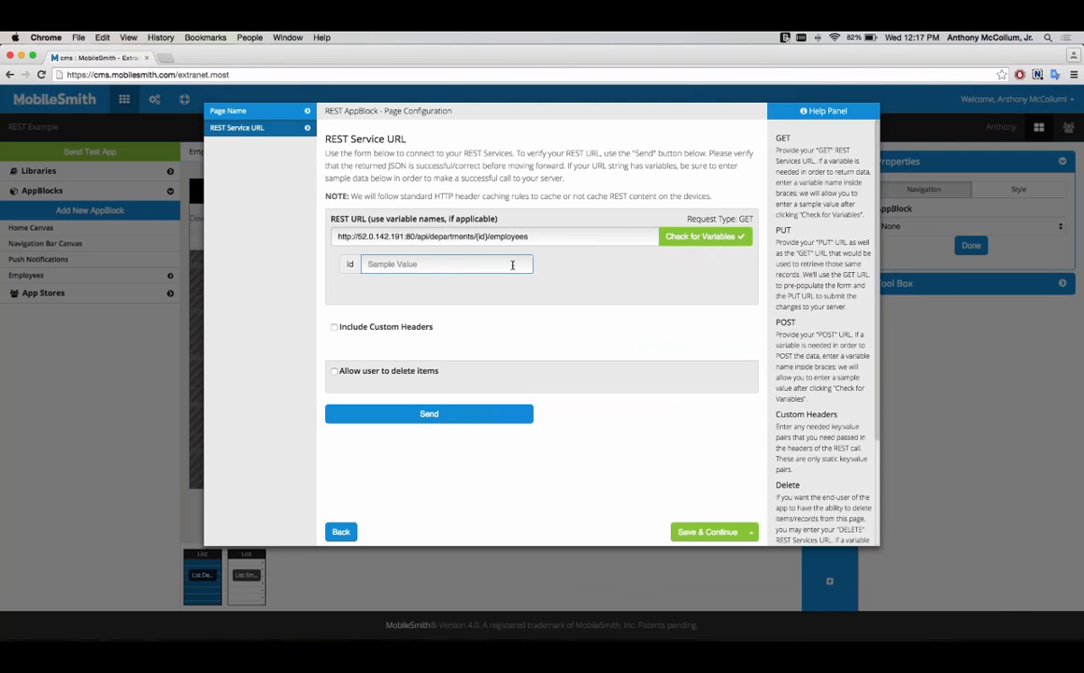
key("super+v")
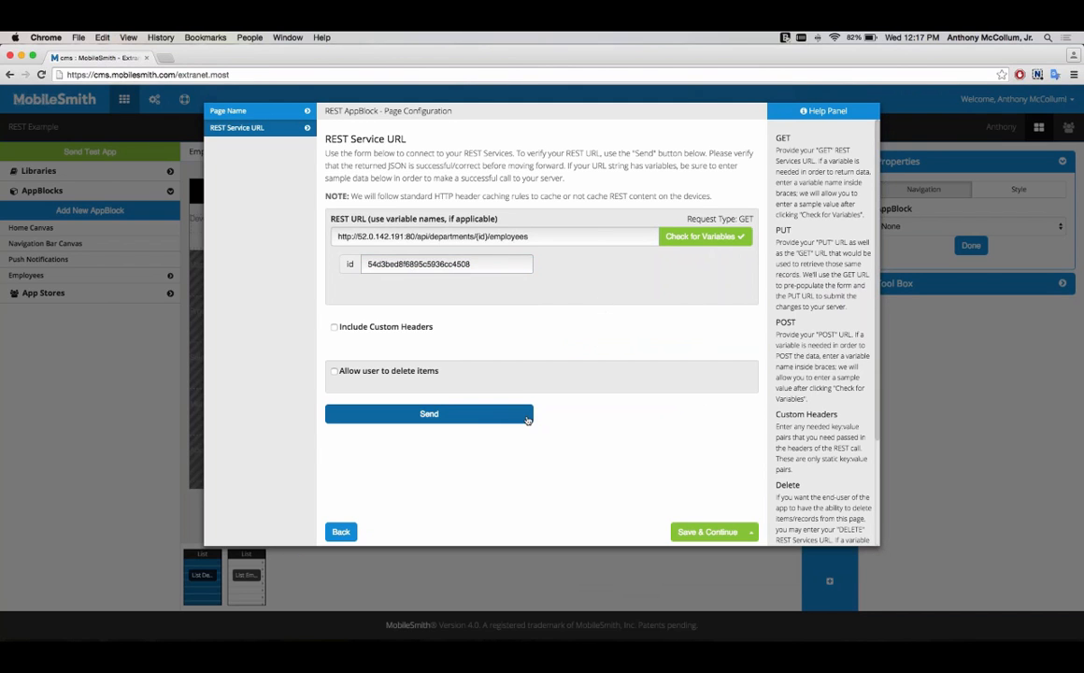
left_click(477, 416)
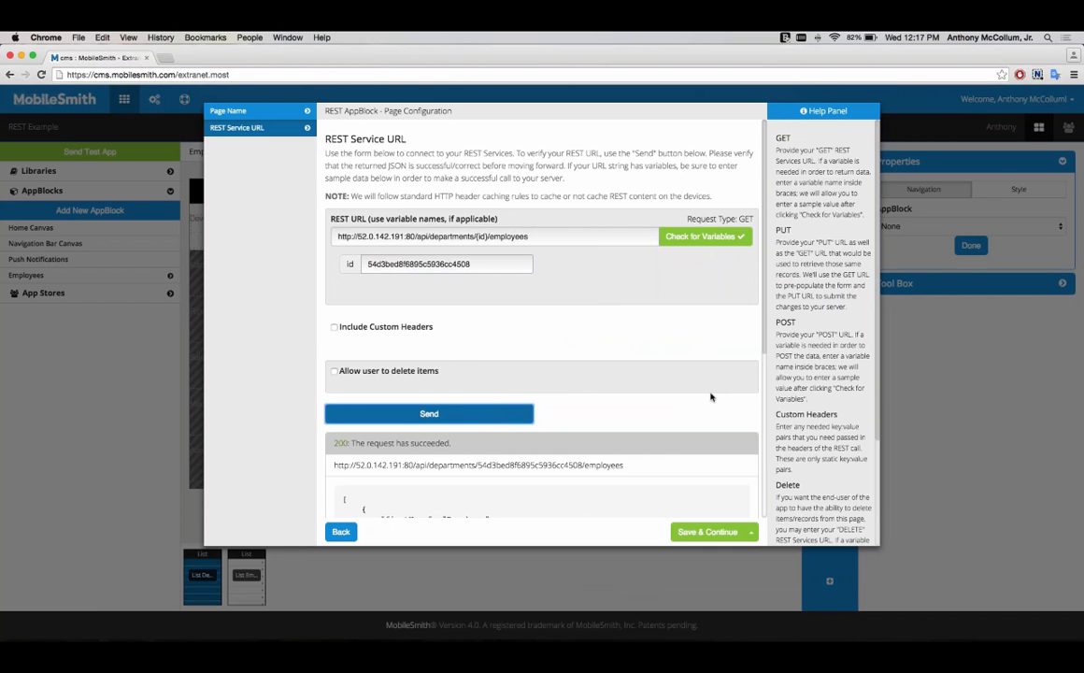
Step: Scroll through the returned employee JSON response
scroll(718, 391, "down", 4)
scroll(718, 391, "down", 2)
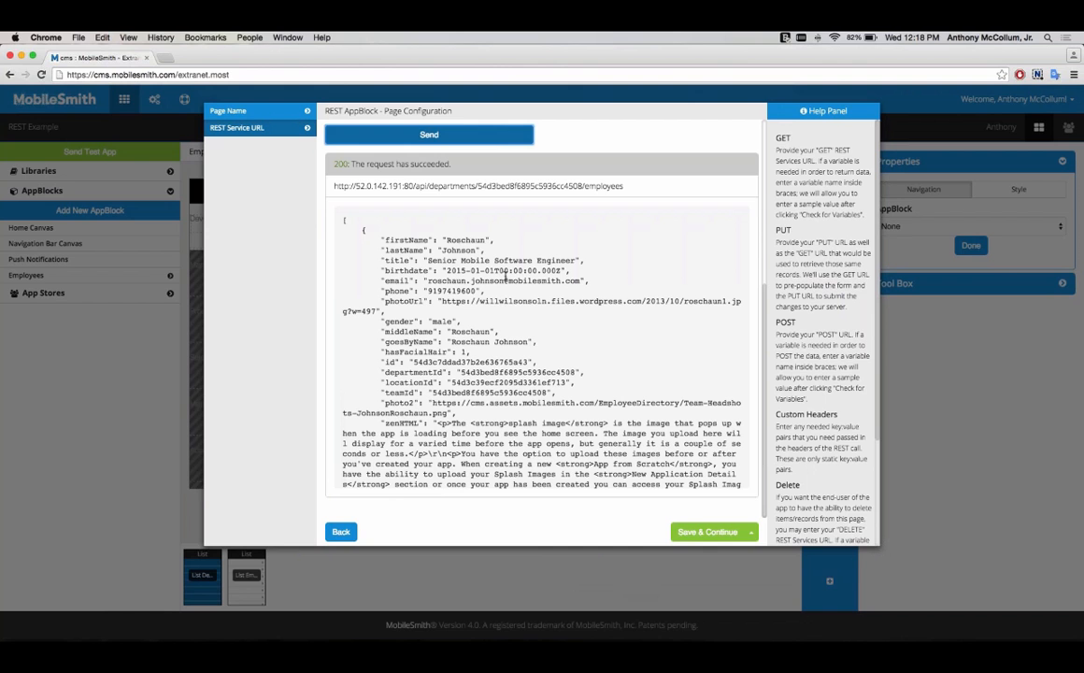
scroll(523, 271, "up", 6)
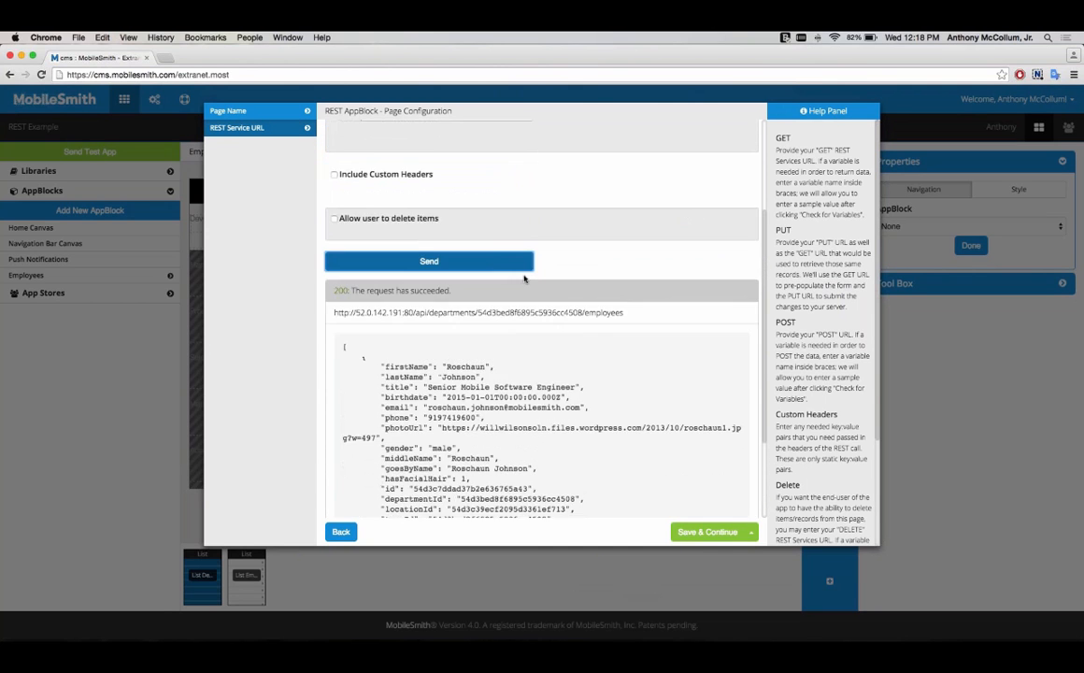
scroll(537, 297, "down", 6)
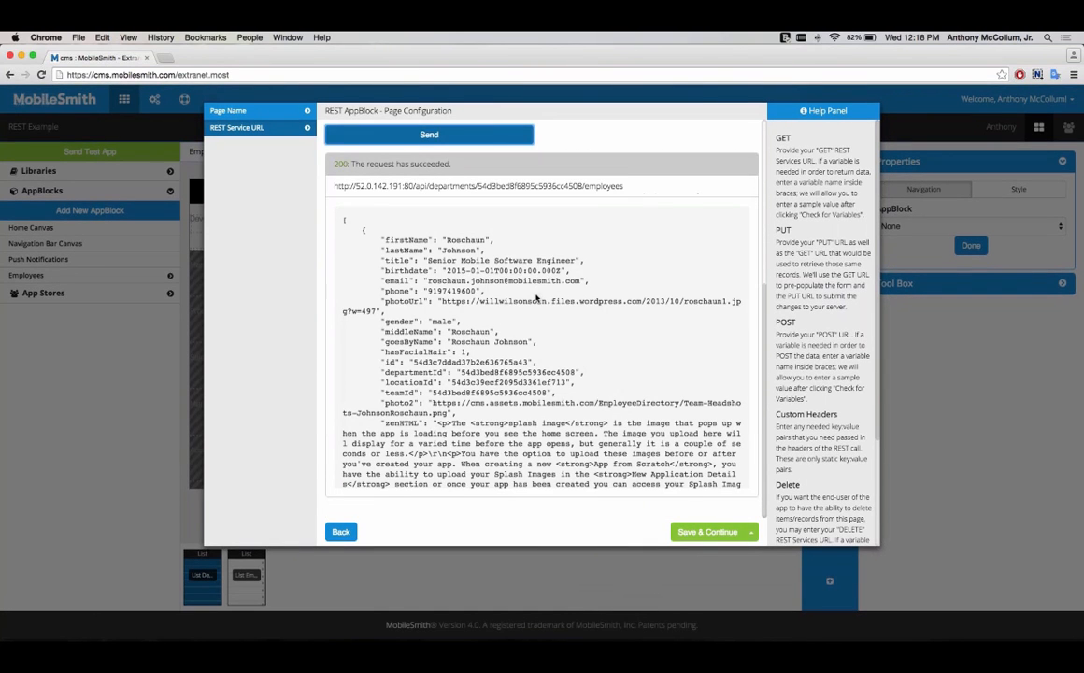
scroll(537, 298, "up", 5)
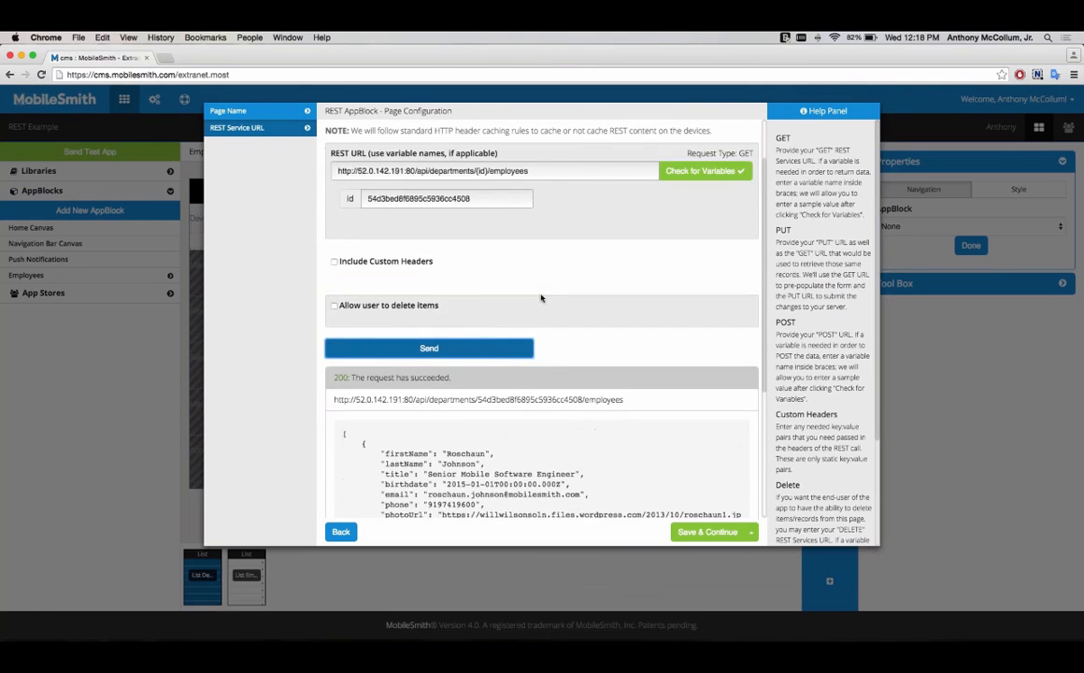
scroll(541, 298, "up", 2)
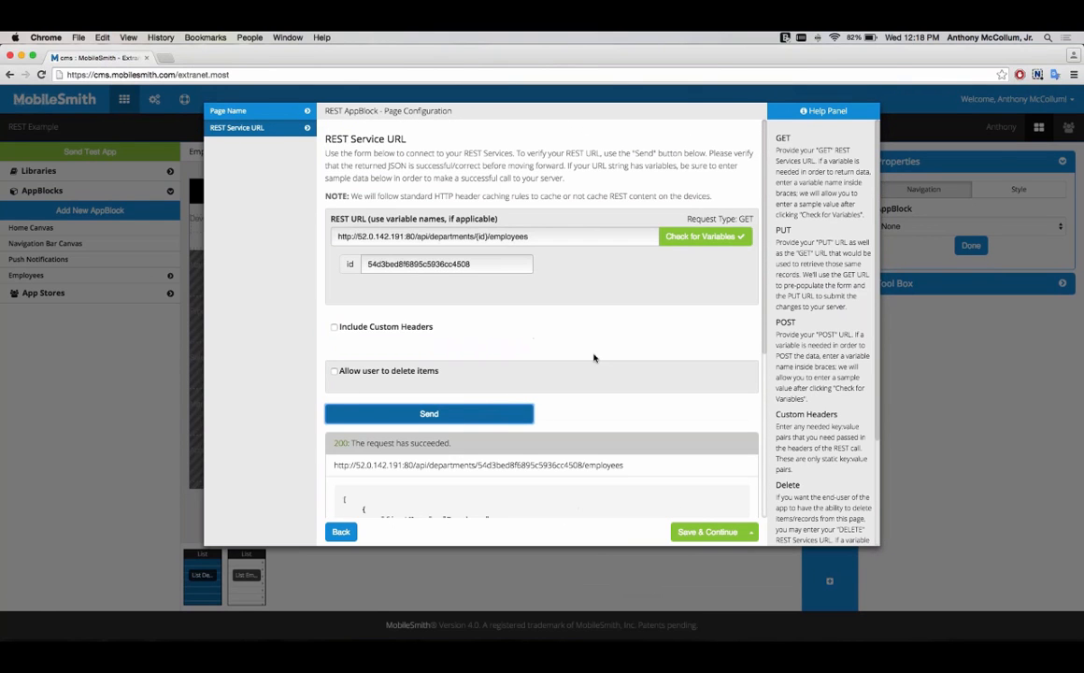
Step: Save the REST settings and keep root as the parent node
left_click(697, 532)
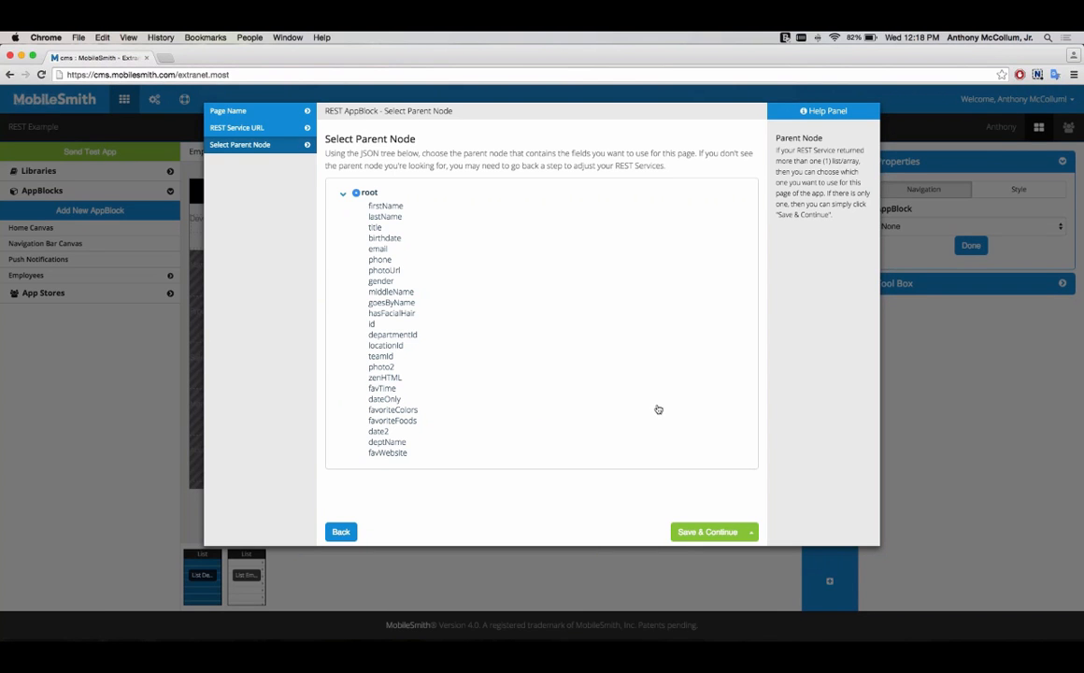
left_click(696, 532)
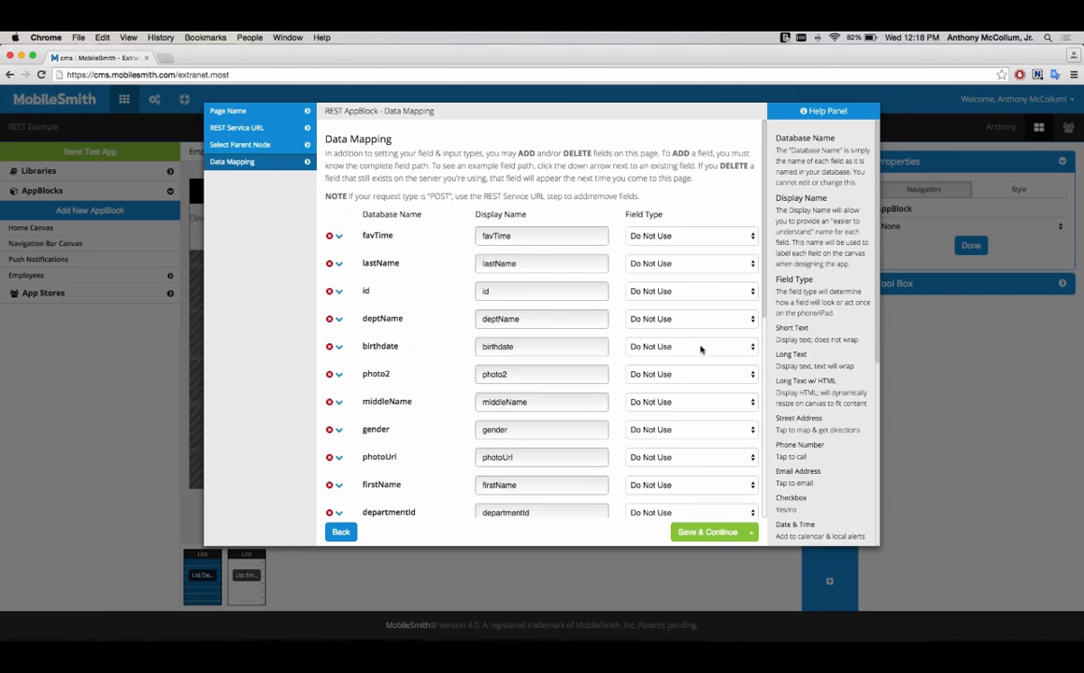
scroll(702, 346, "down", 5)
scroll(700, 350, "up", 5)
Step: Set the field types of lastName, deptName and firstName to Short Text in the data mapping
left_click(713, 264)
left_click(709, 274)
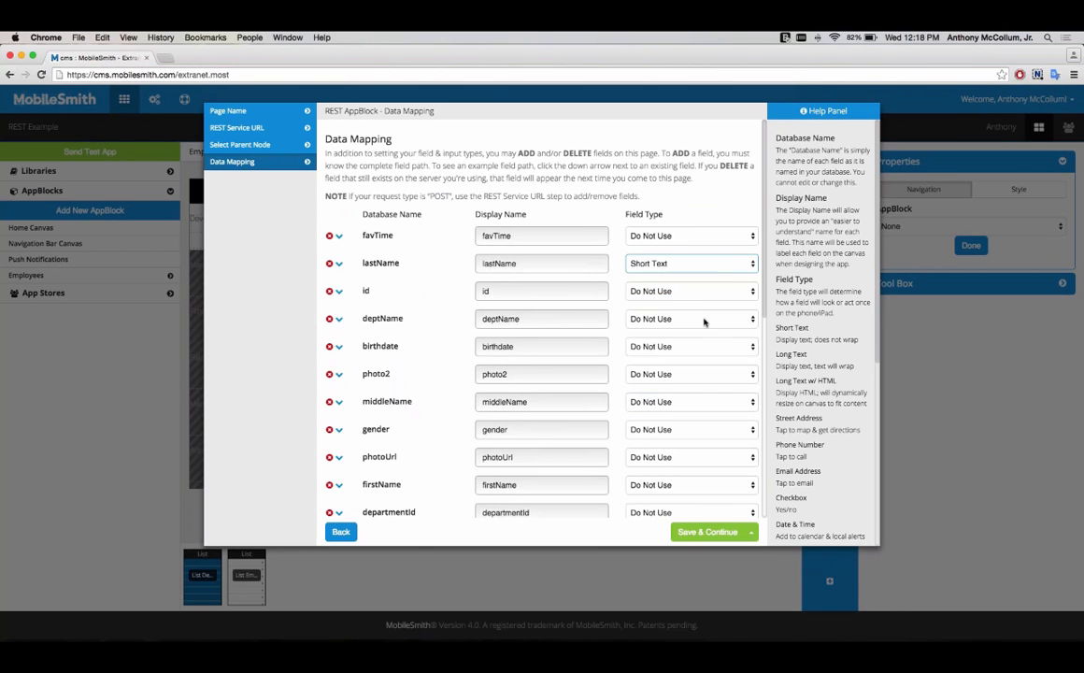
left_click(707, 319)
left_click(701, 331)
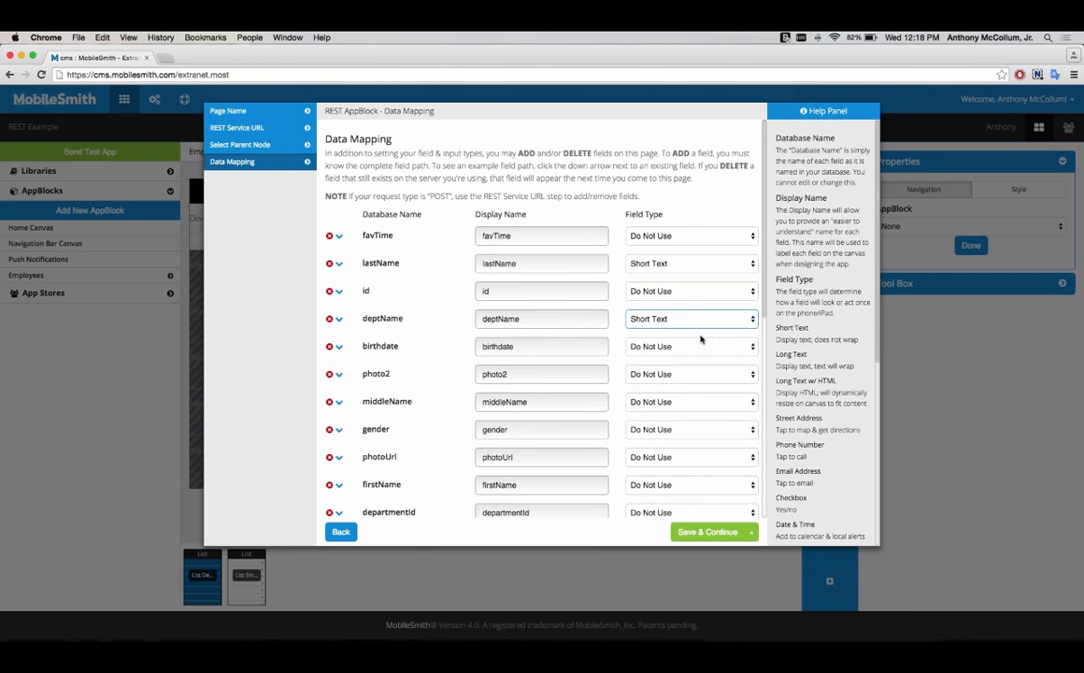
scroll(702, 337, "down", 10)
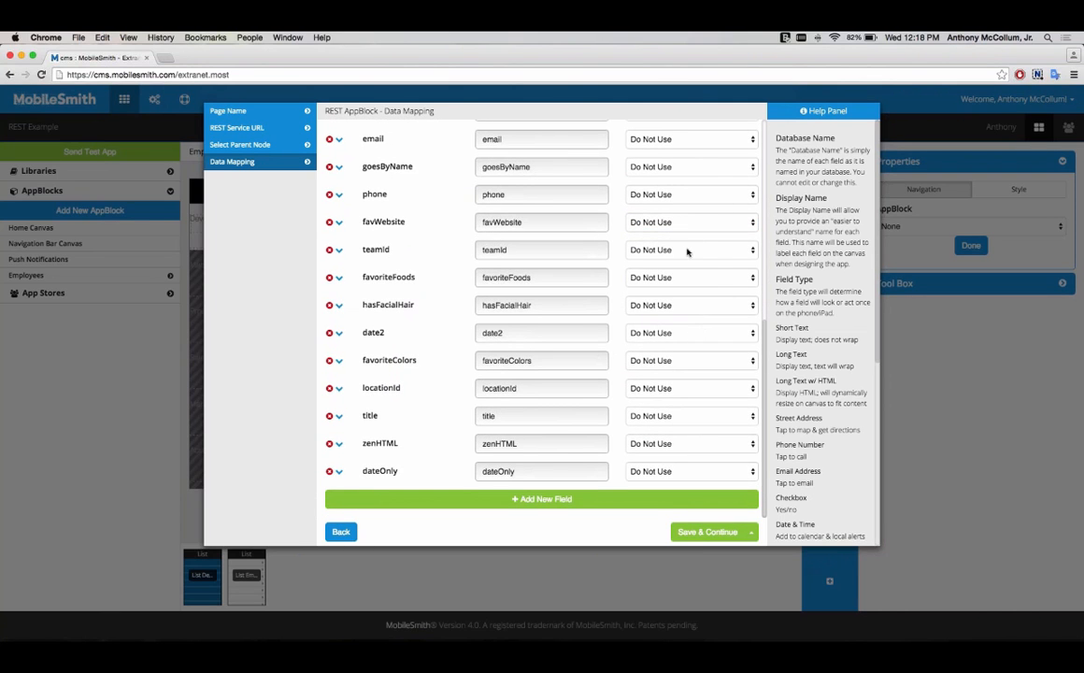
scroll(694, 332, "up", 5)
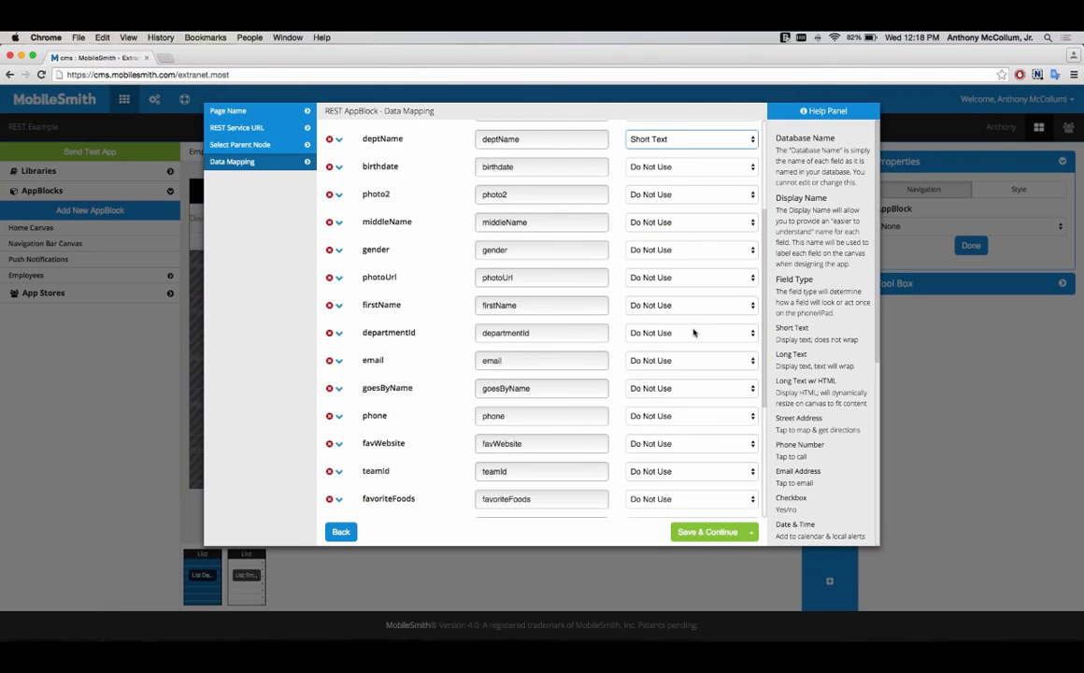
scroll(694, 333, "up", 2)
left_click(701, 370)
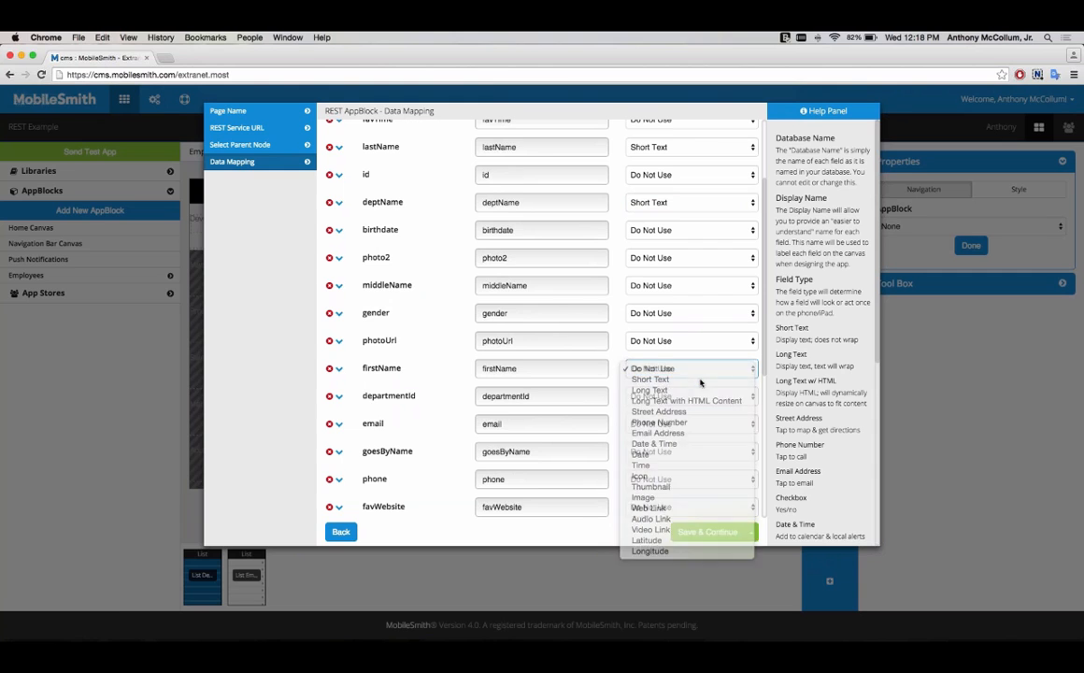
left_click(700, 381)
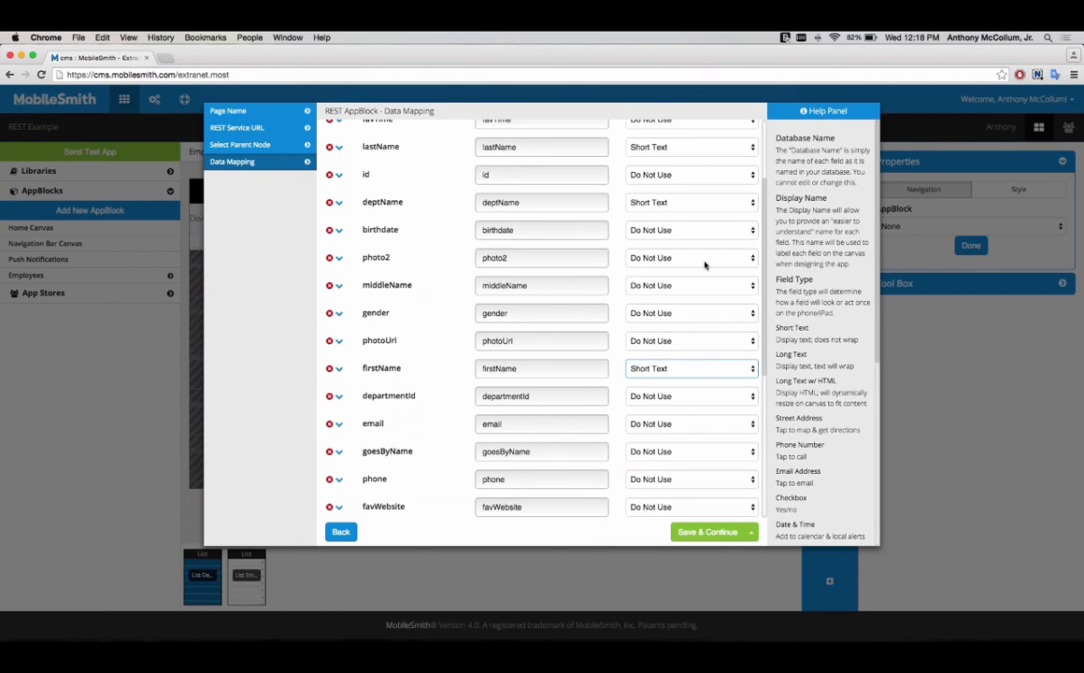
Step: Set the photo2 field type to Image
scroll(705, 265, "up", 3)
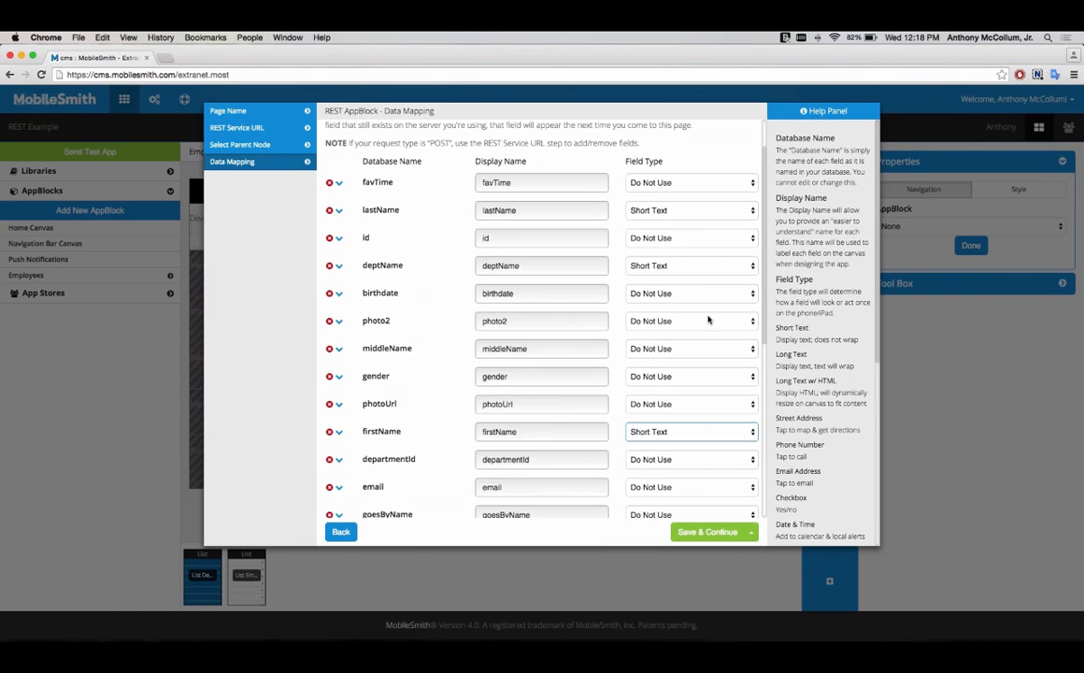
left_click(708, 320)
left_click(696, 333)
left_click(696, 321)
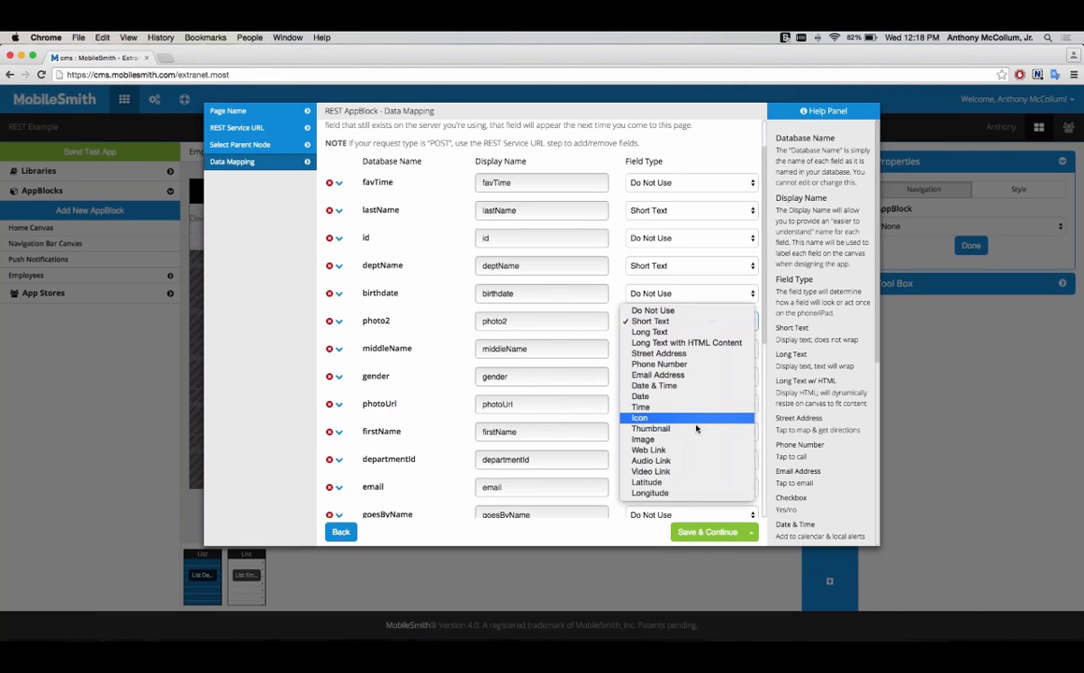
left_click(693, 439)
Step: Save the data mapping, continue past the available features and finish the wizard
scroll(670, 374, "down", 5)
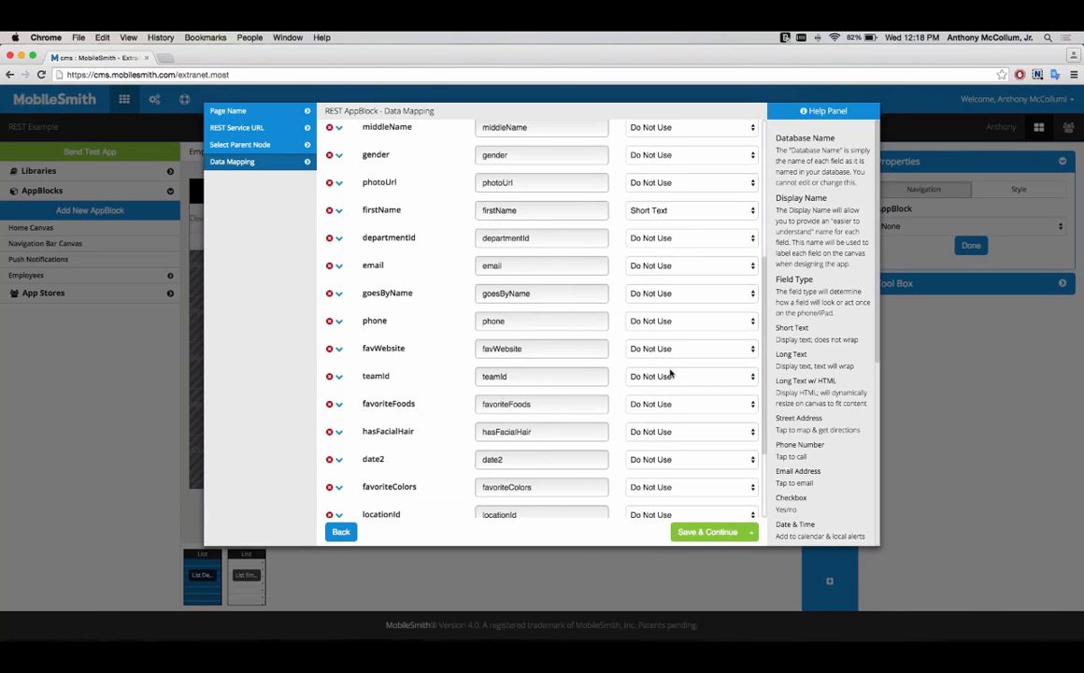
scroll(671, 373, "down", 3)
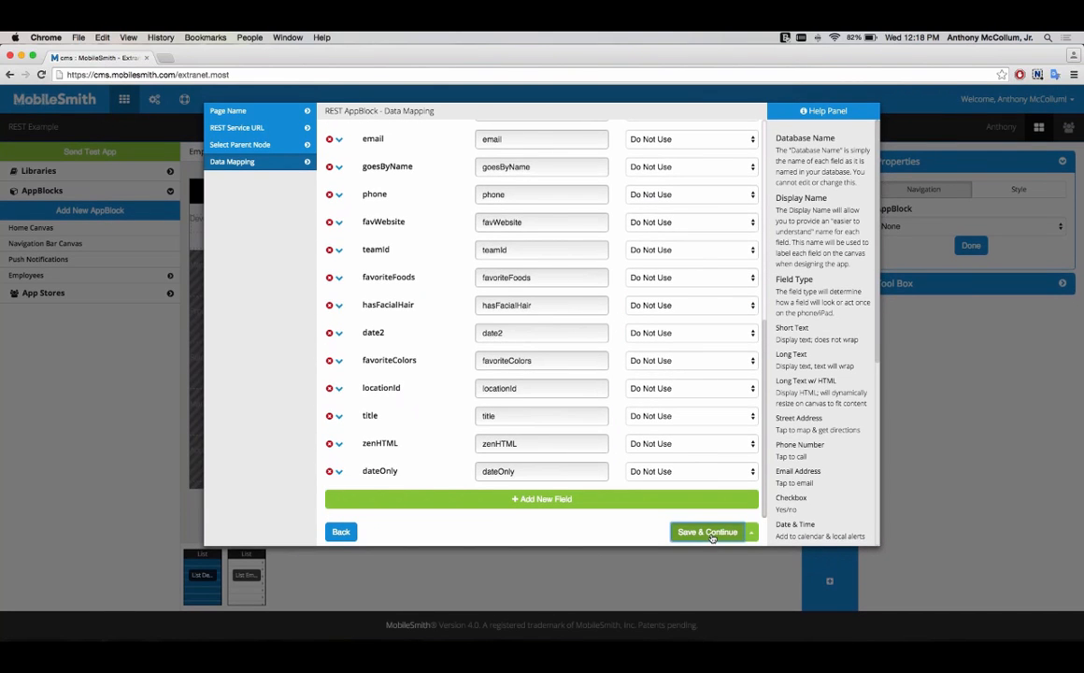
left_click(711, 532)
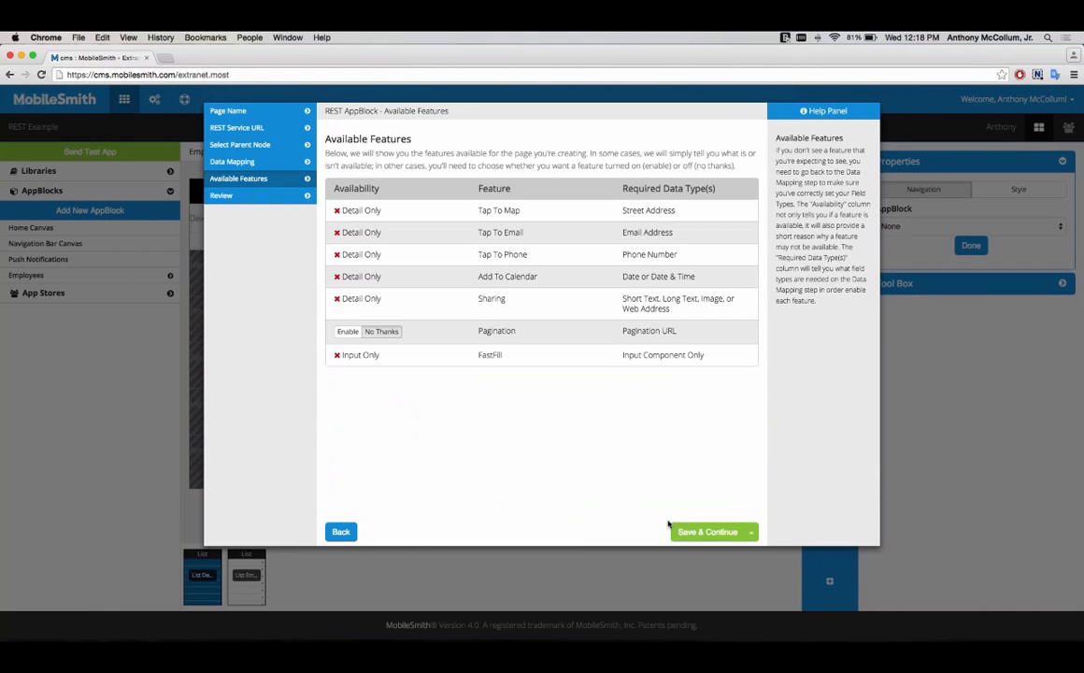
left_click(707, 533)
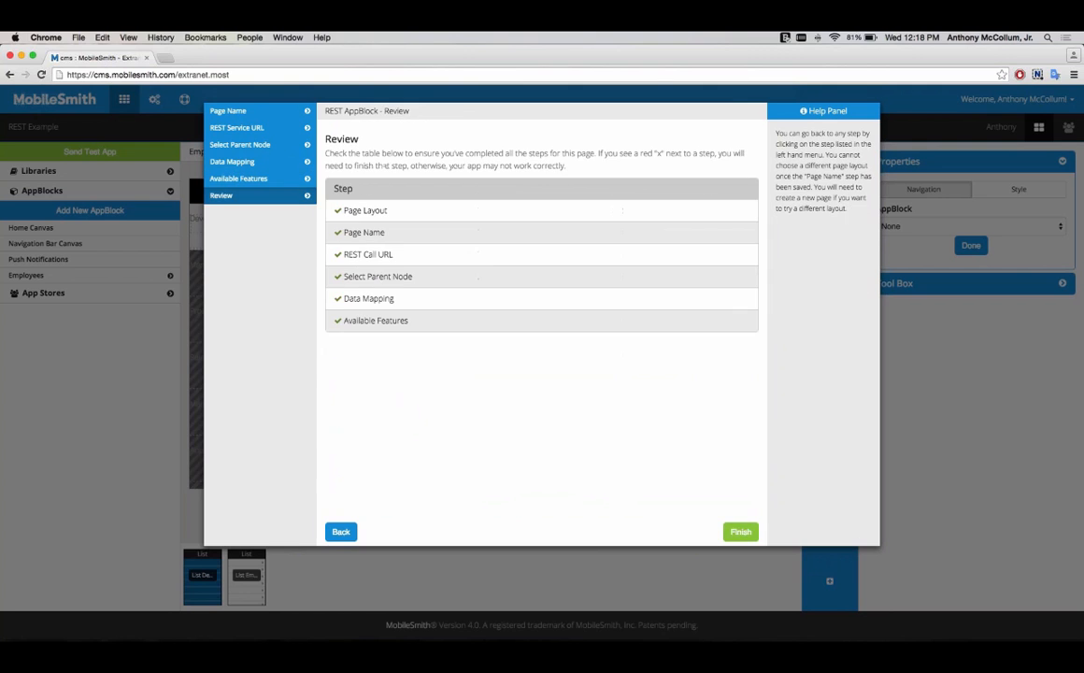
left_click(737, 532)
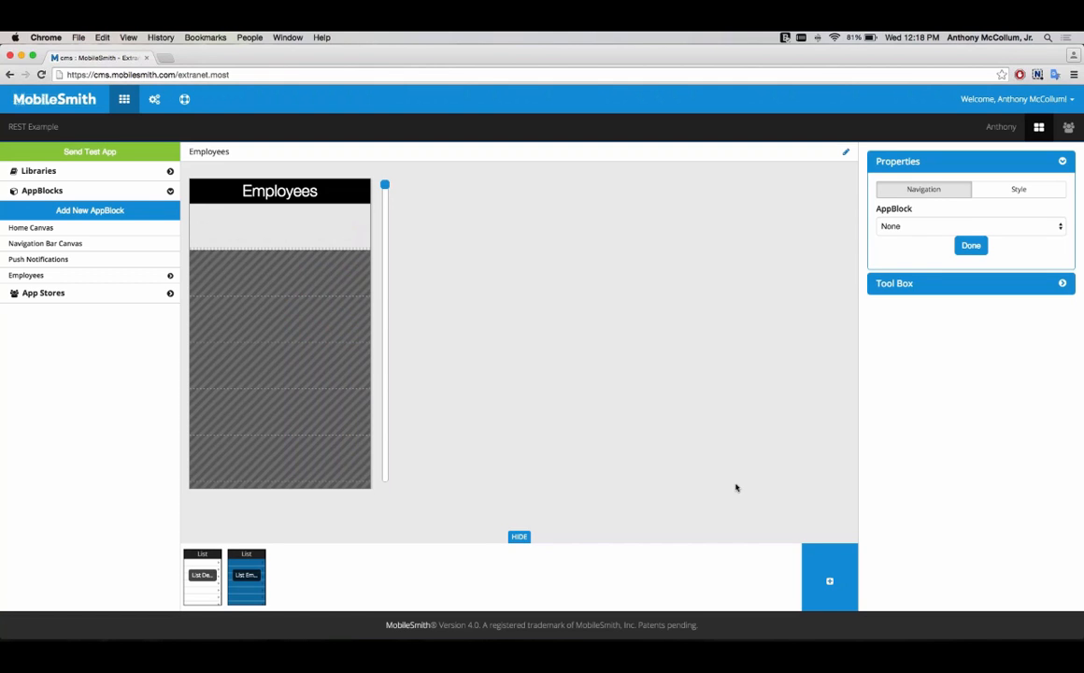
Step: Open the Tool Box and place the firstName and lastName text fields side by side in the list row
left_click(886, 284)
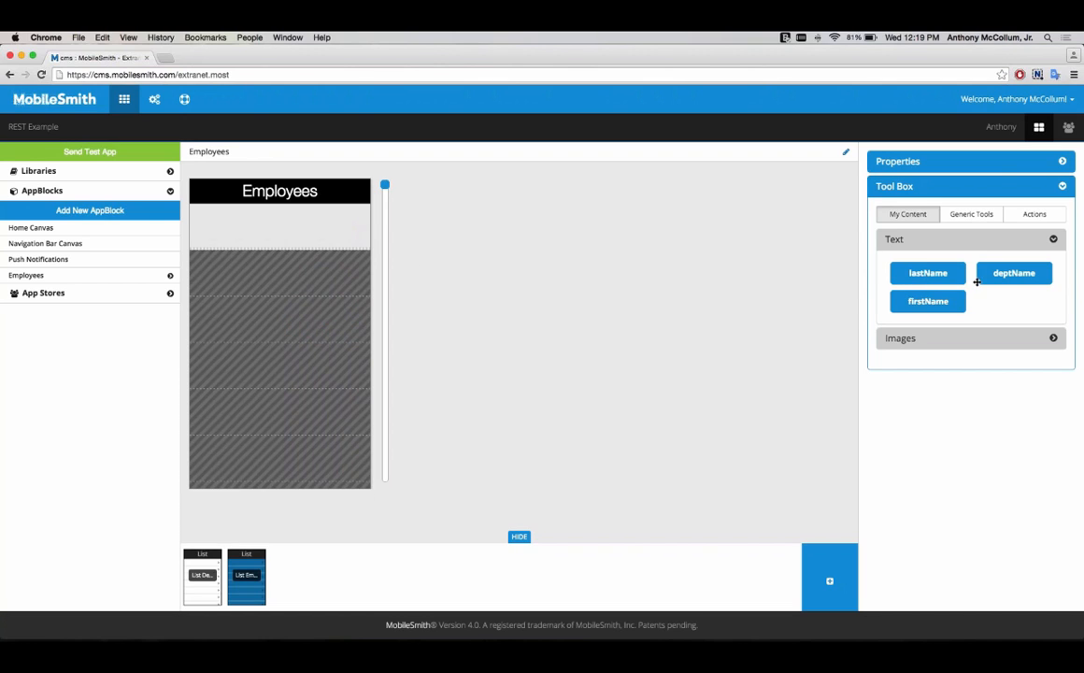
left_click_drag(958, 304, 253, 218)
left_click_drag(966, 278, 297, 224)
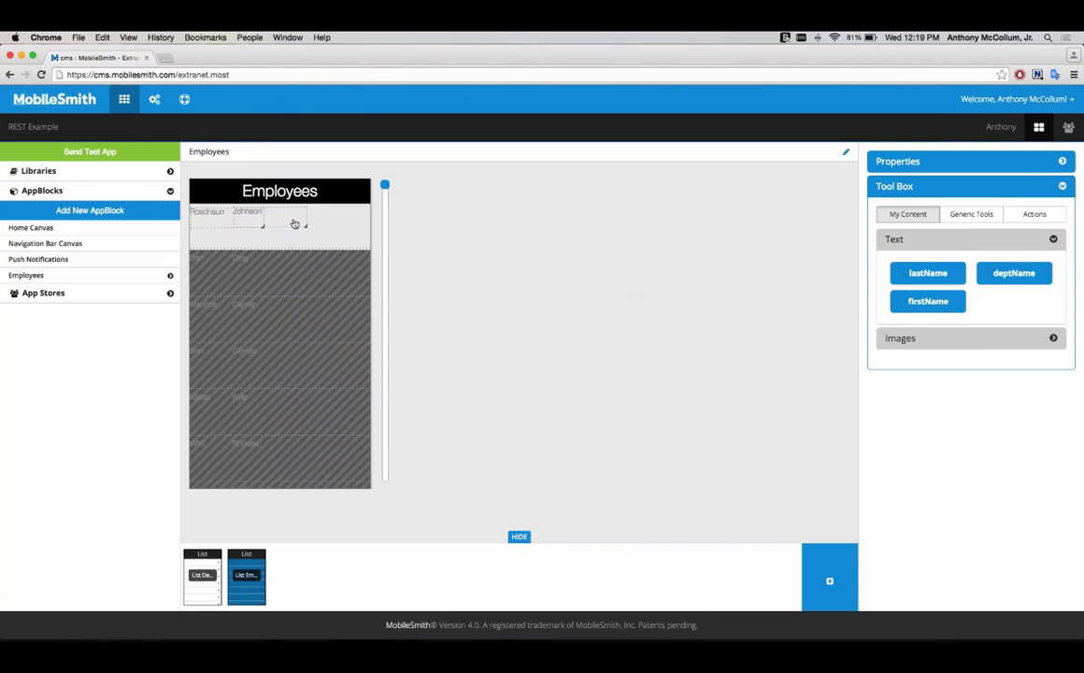
Step: Expand the Images content and place the photo2 image at the right end of the list row
left_click(893, 337)
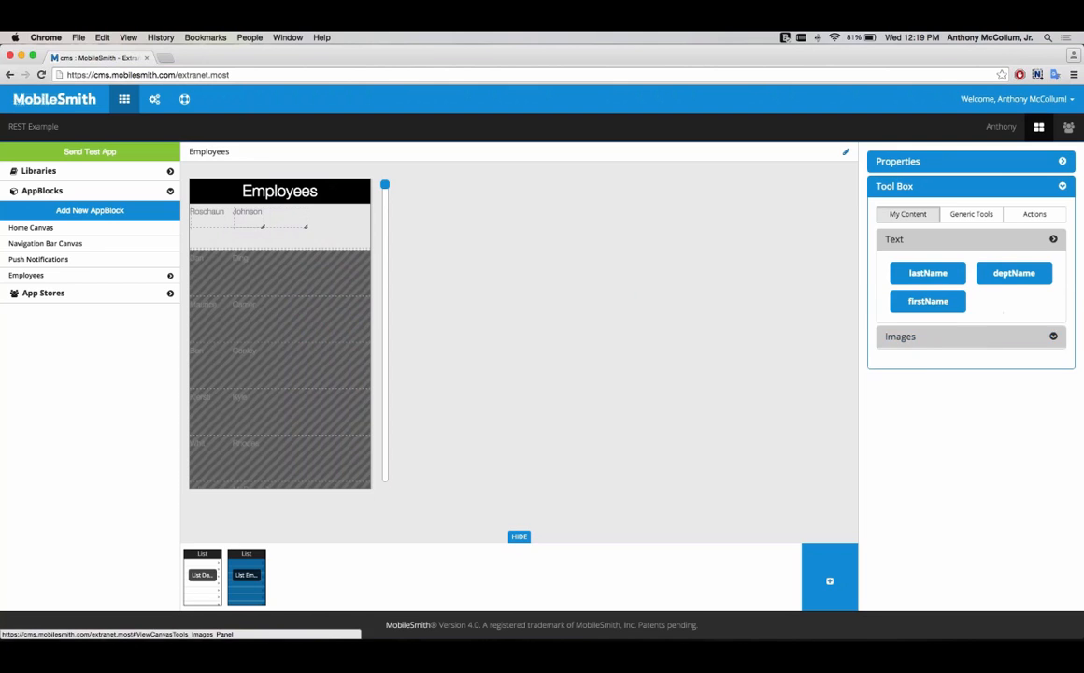
left_click_drag(926, 297, 395, 252)
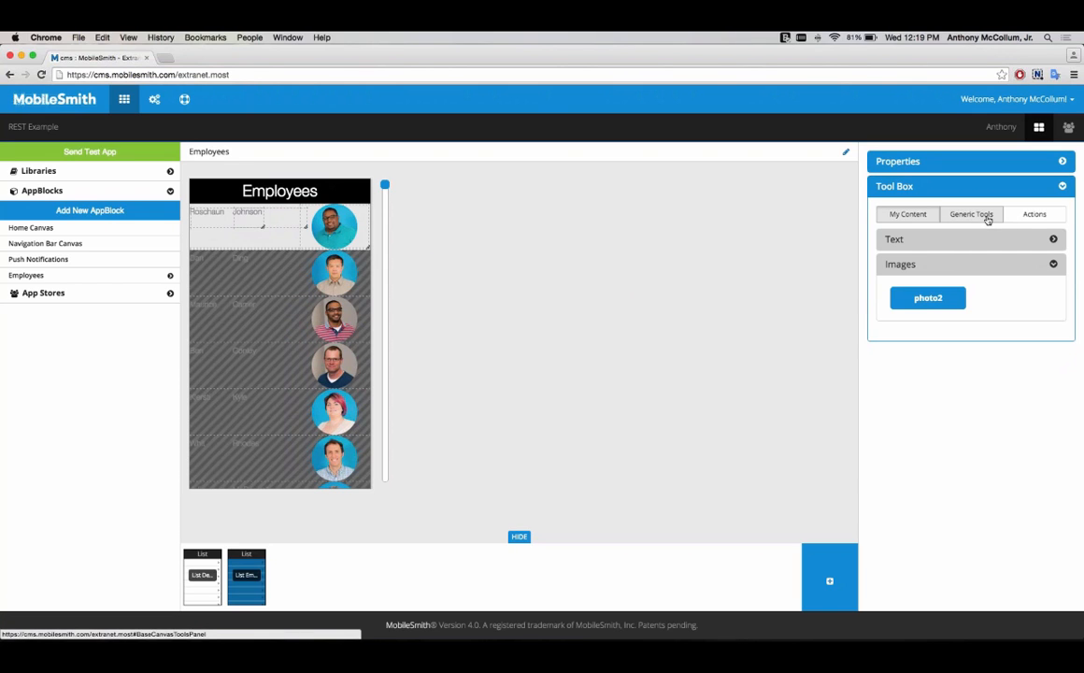
left_click(985, 215)
left_click(1031, 215)
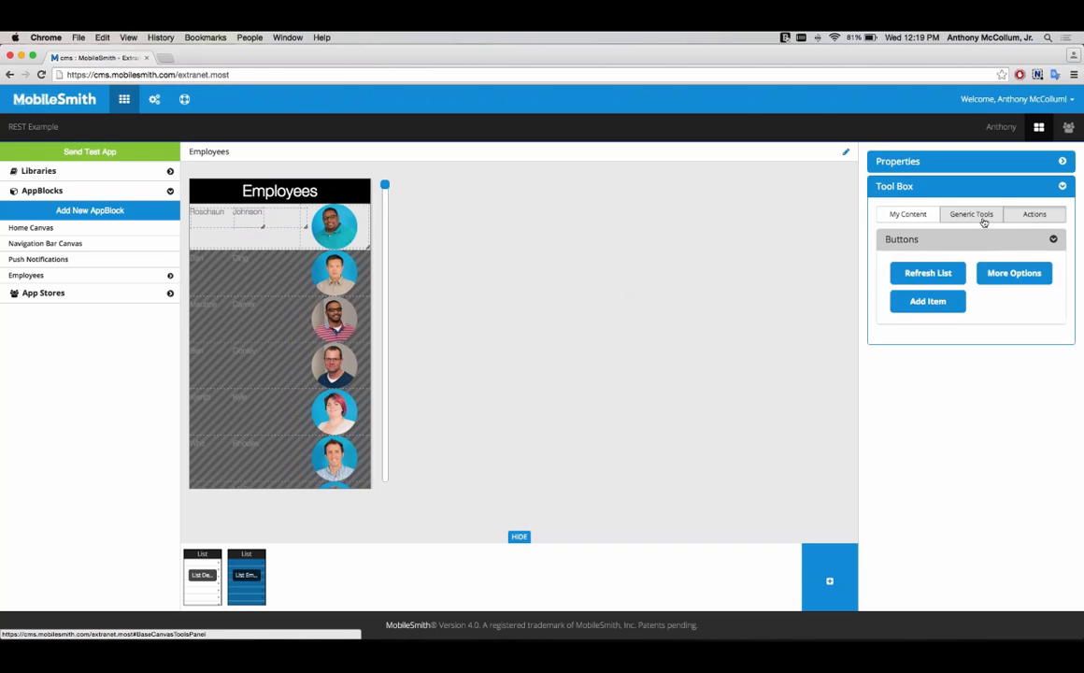
left_click(967, 215)
left_click(900, 216)
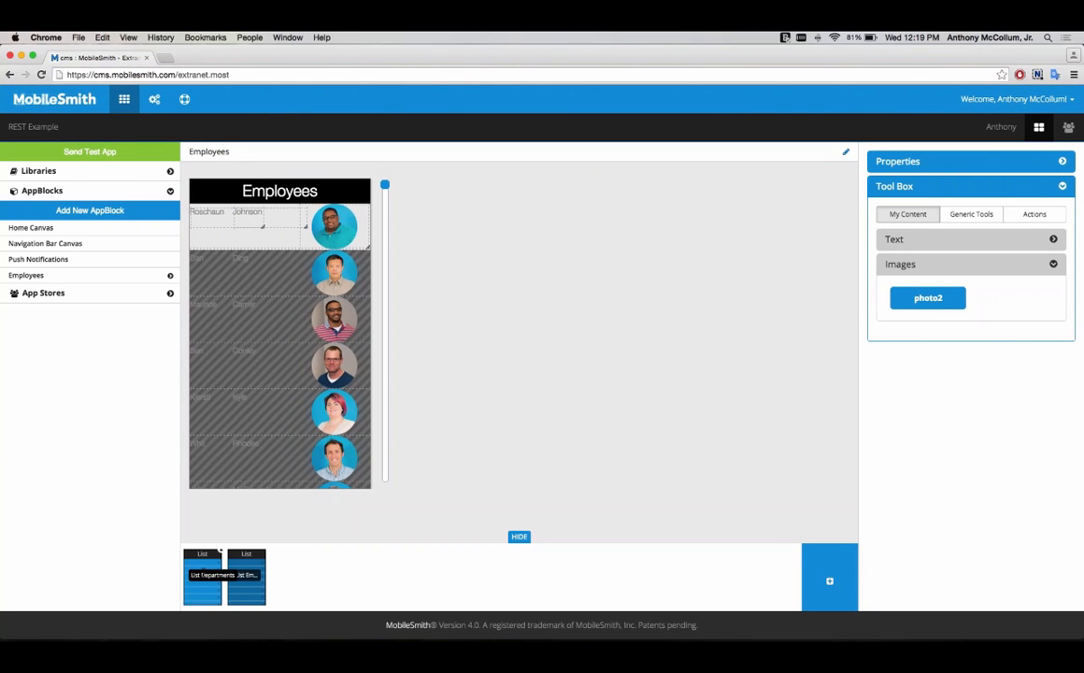
Step: On the Departments list page, link rows to the Employees AppBlock's List Employees page, passing the id field as id
left_click(219, 557)
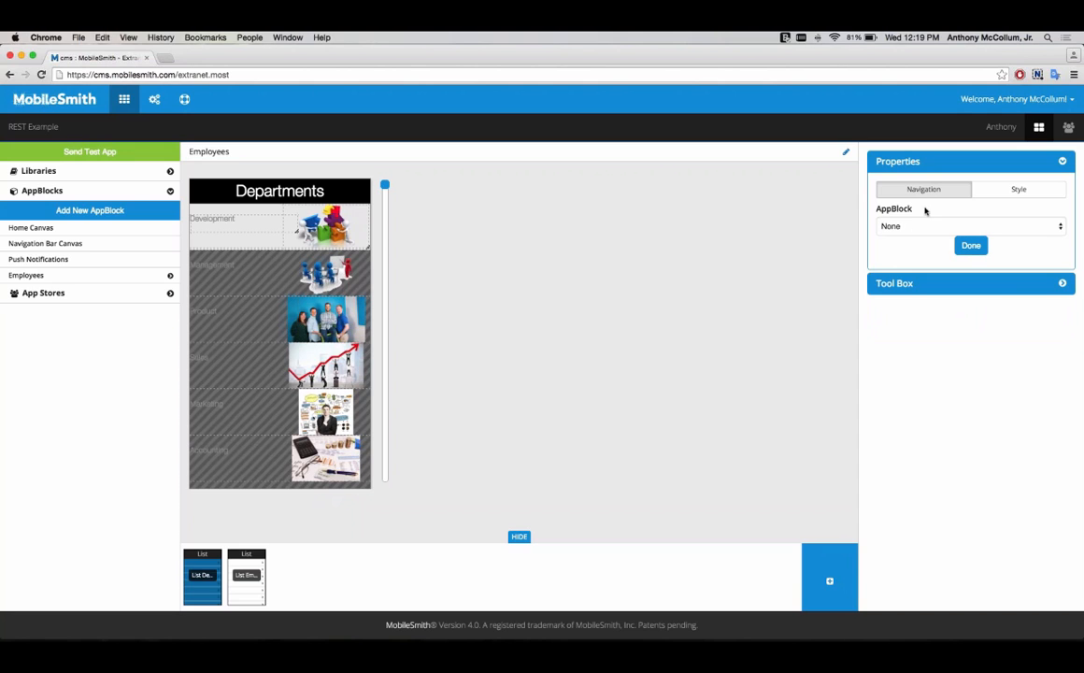
left_click(880, 227)
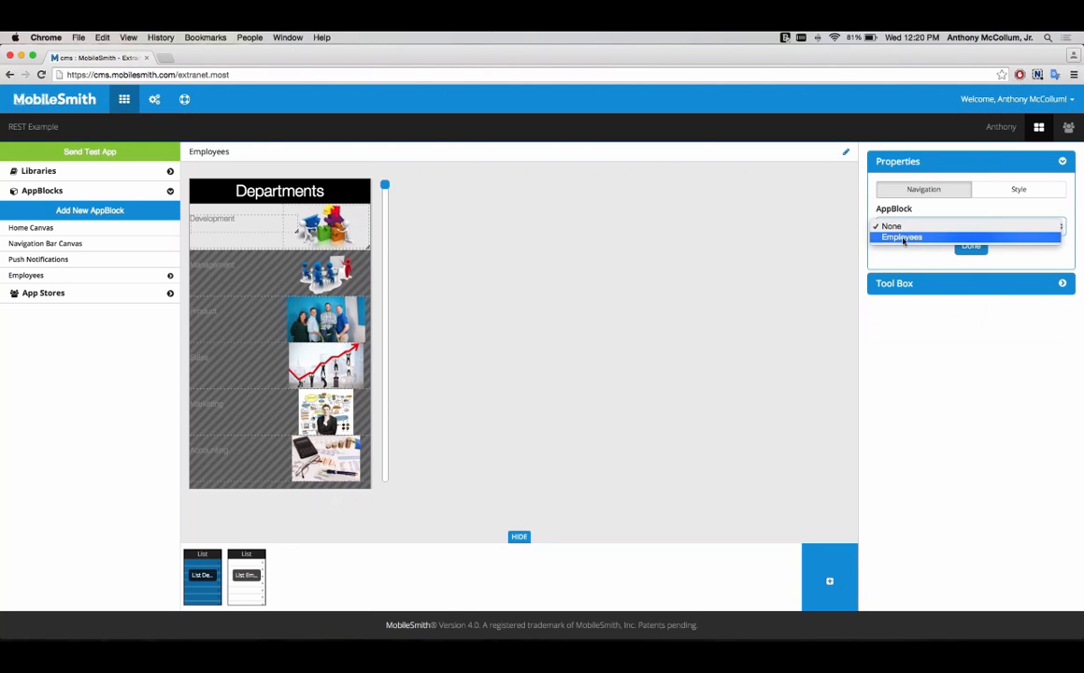
left_click(903, 239)
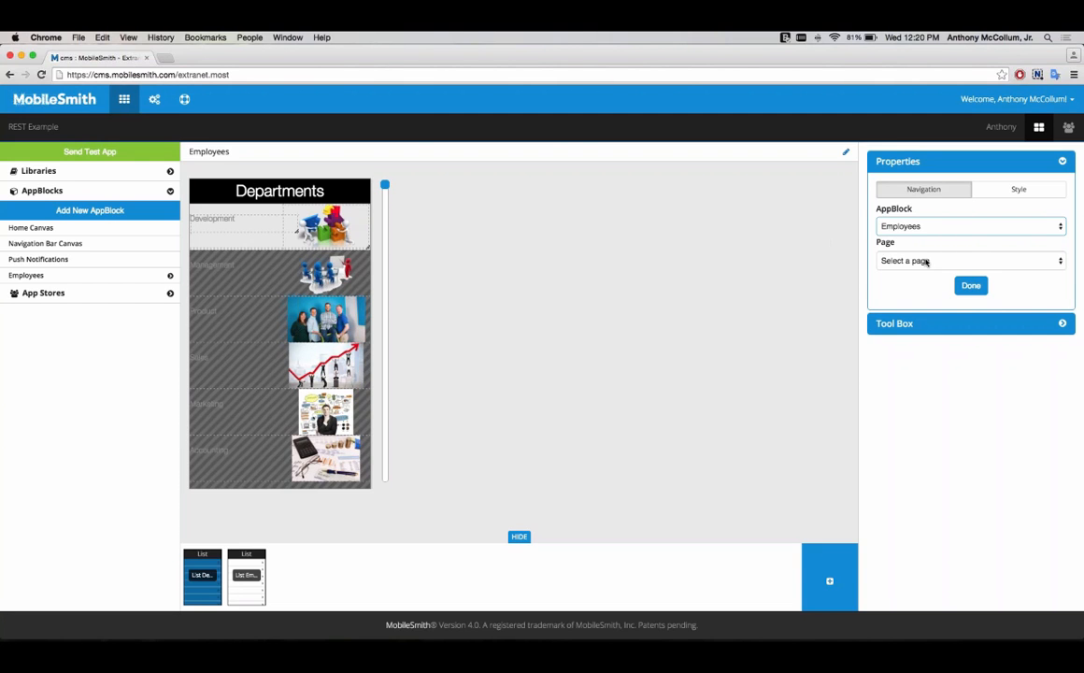
left_click(934, 261)
left_click(926, 260)
left_click(925, 262)
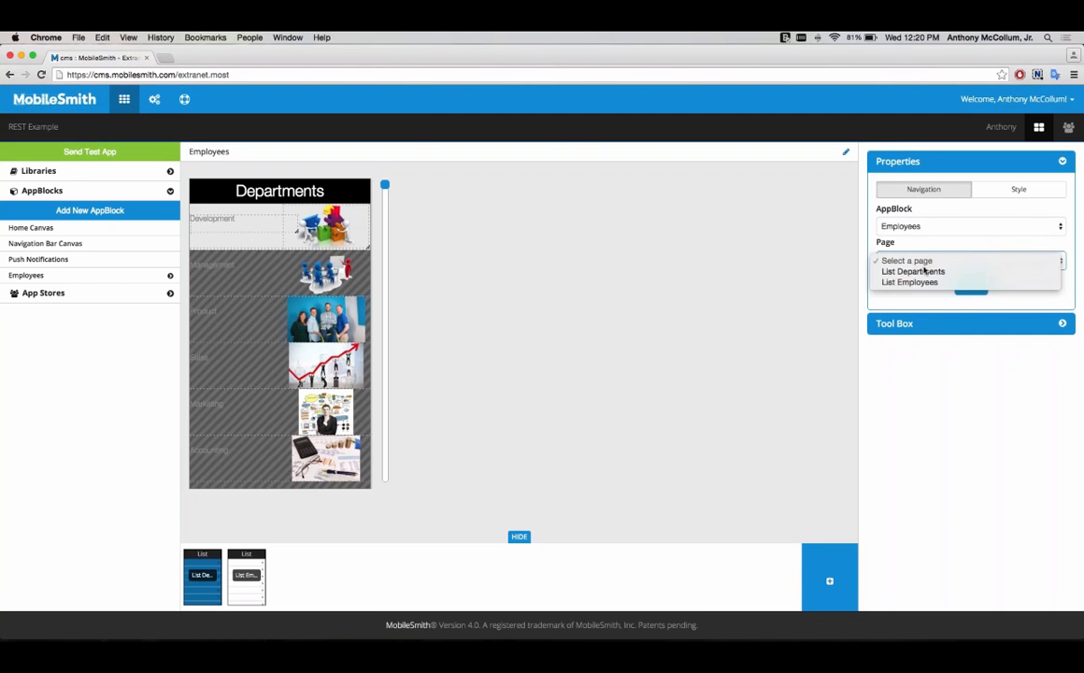
left_click(933, 283)
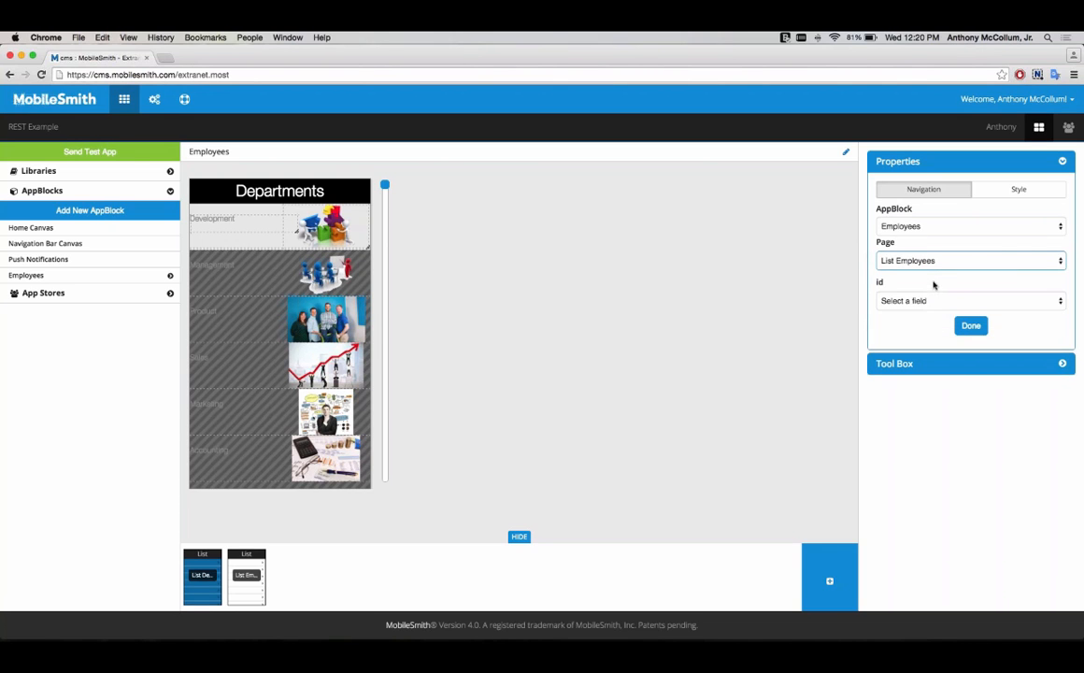
left_click(930, 301)
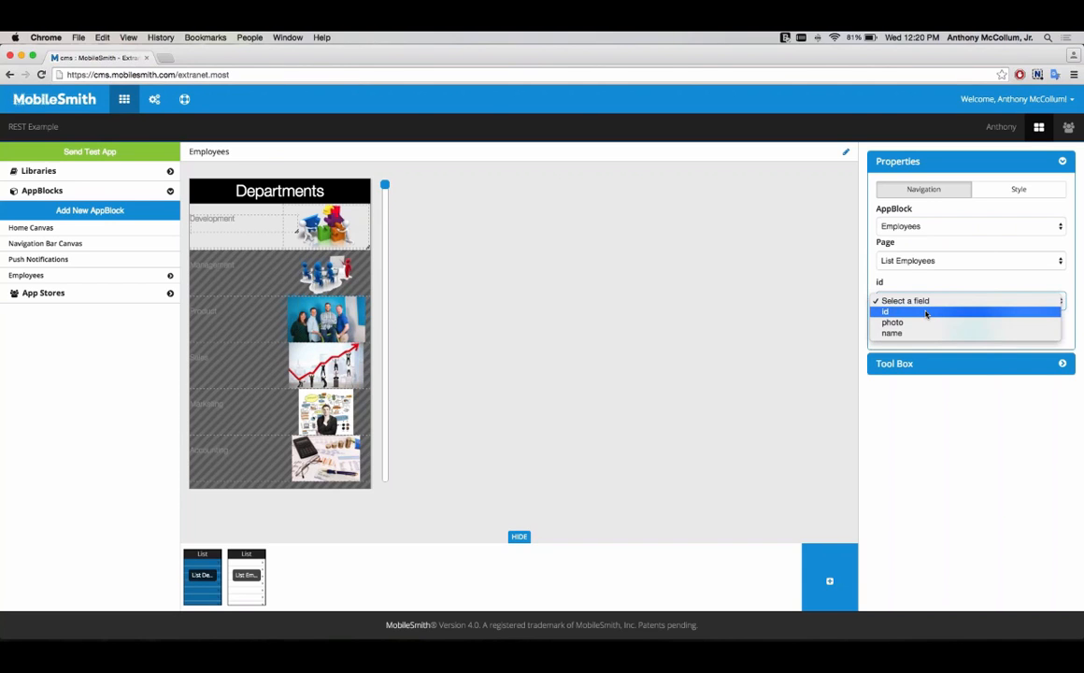
left_click(927, 313)
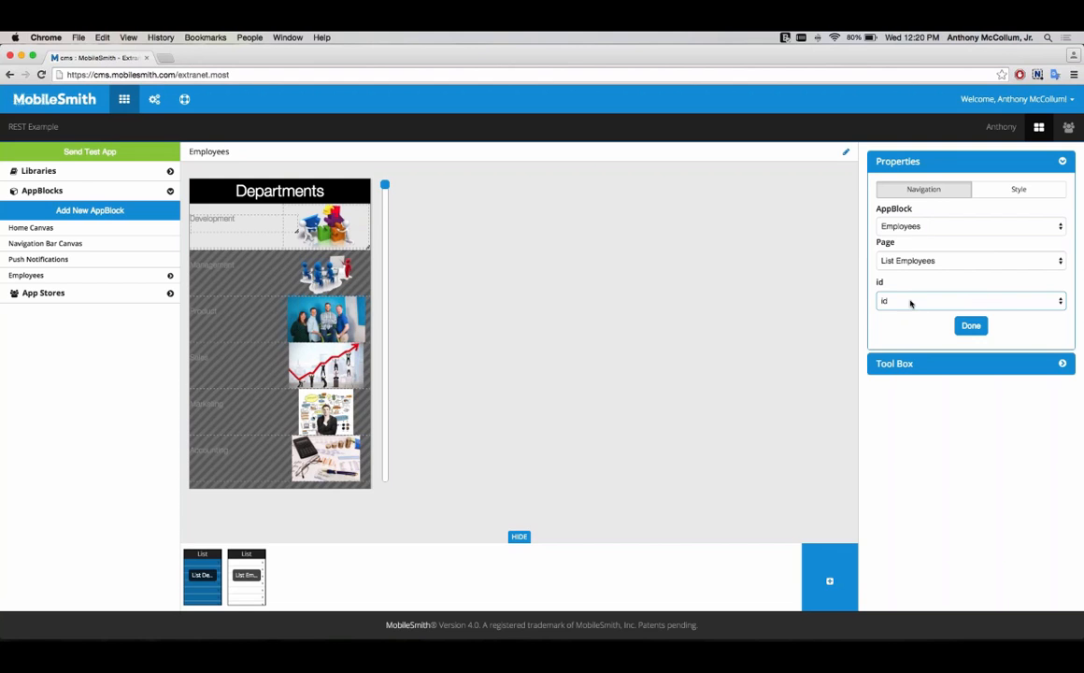
left_click(969, 326)
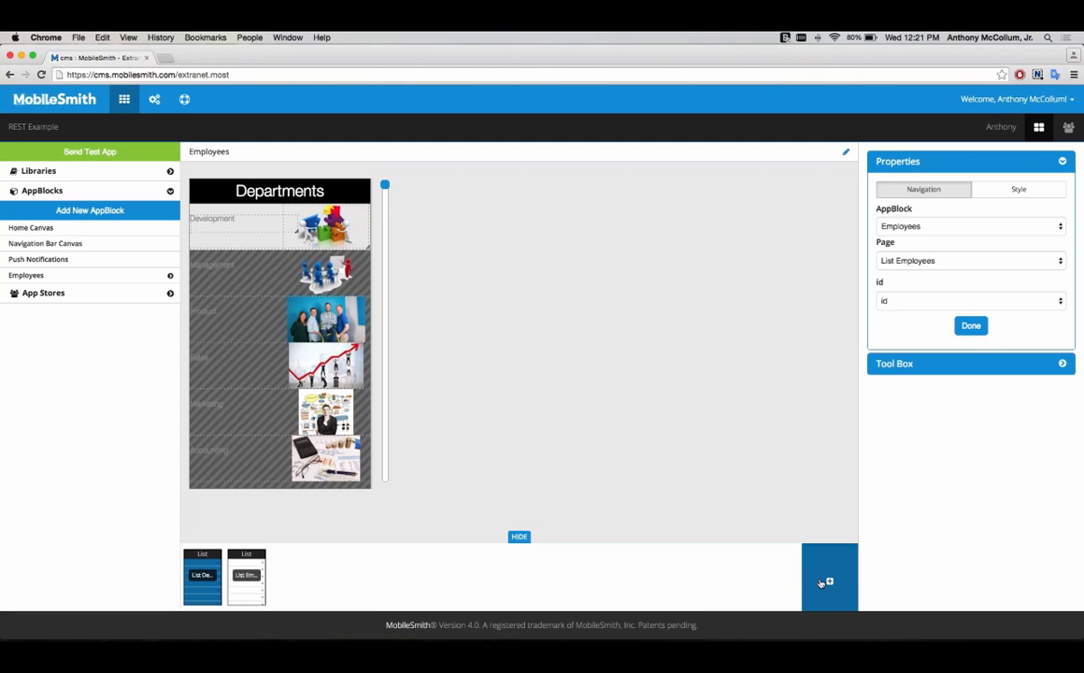
Step: Add a new Detail layout page to the AppBlock and name it Detail Employees
left_click(823, 583)
left_click(748, 533)
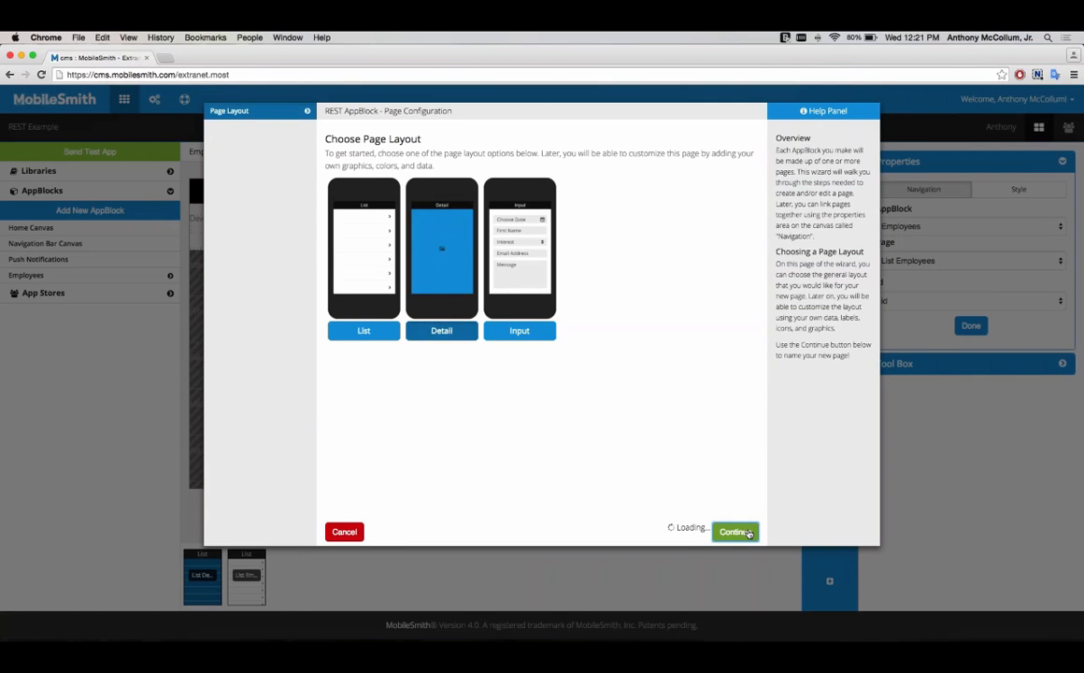
left_click(467, 152)
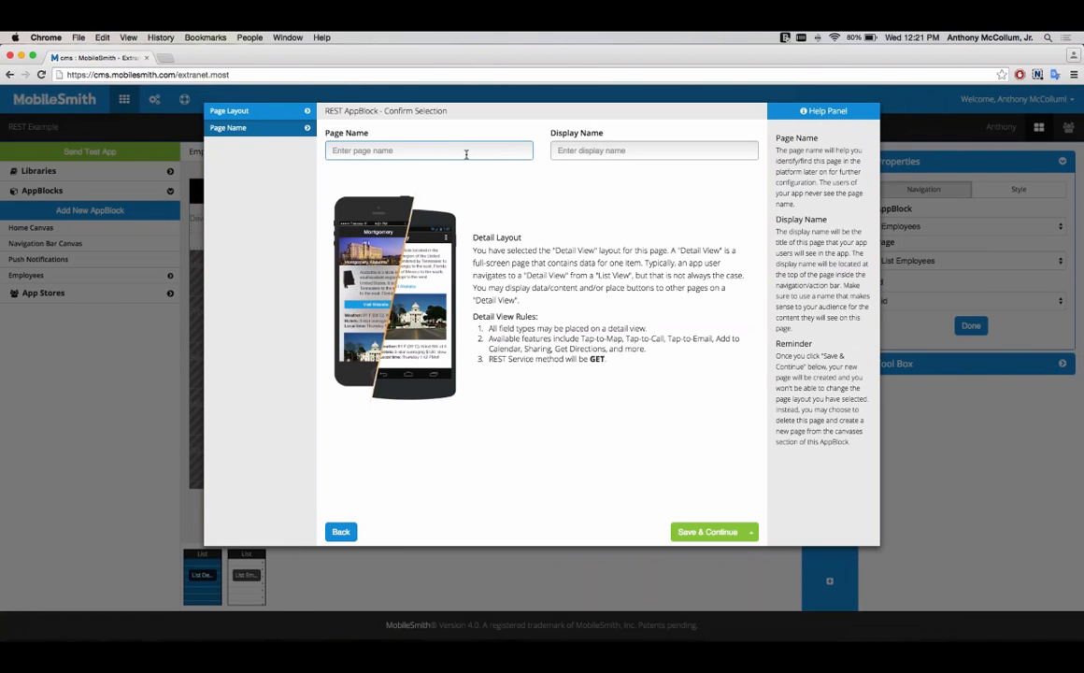
type("Detail E")
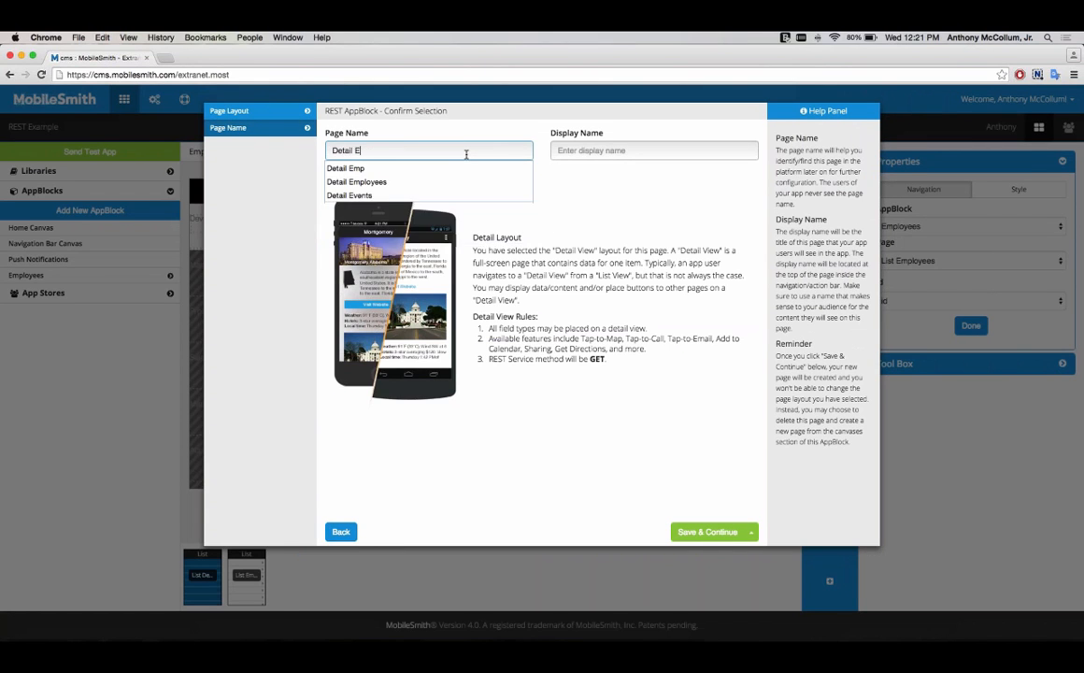
type("mp")
key("Down")
key("Down")
key("Return")
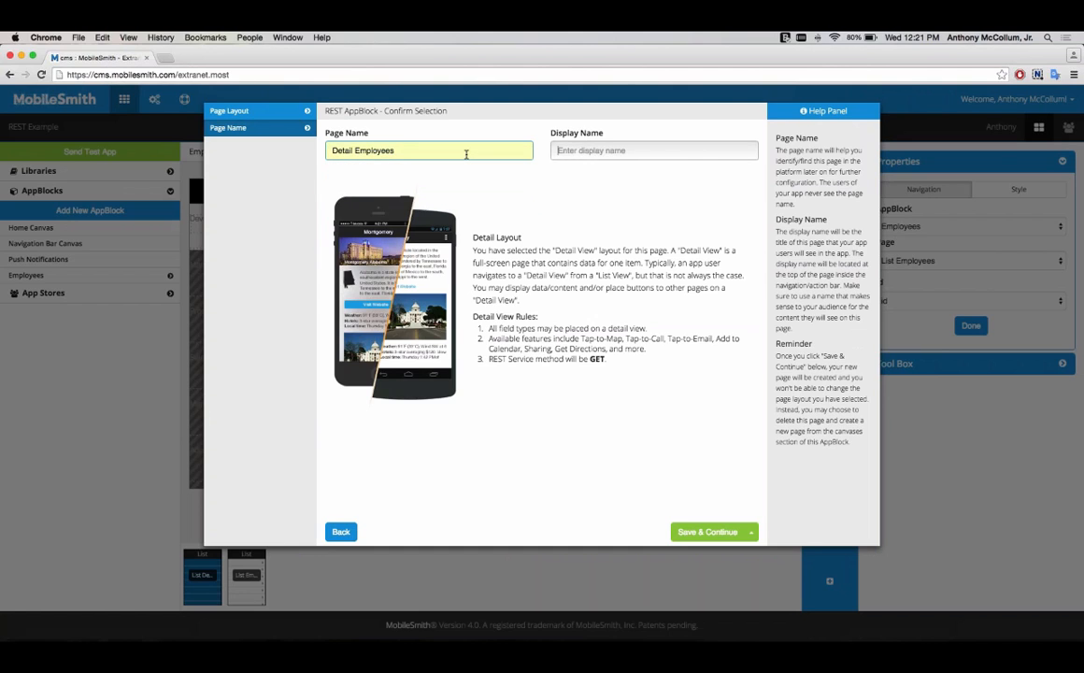
Step: Set the display name to Employee Info and save the page name
key("Tab")
type("Employee I")
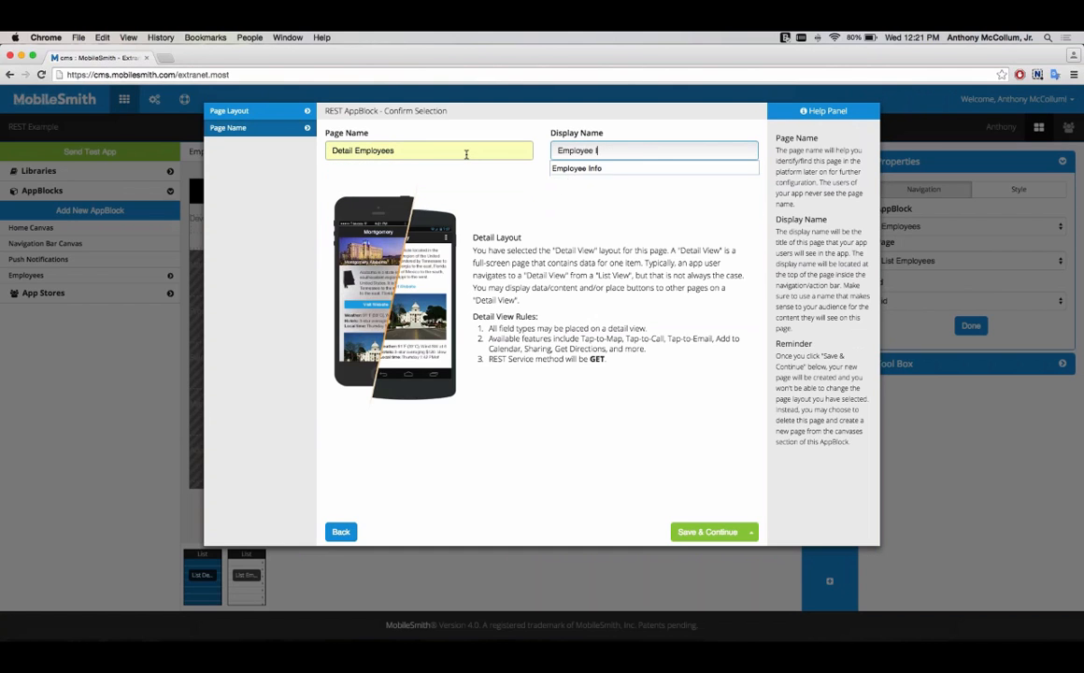
type("nfo")
left_click(699, 530)
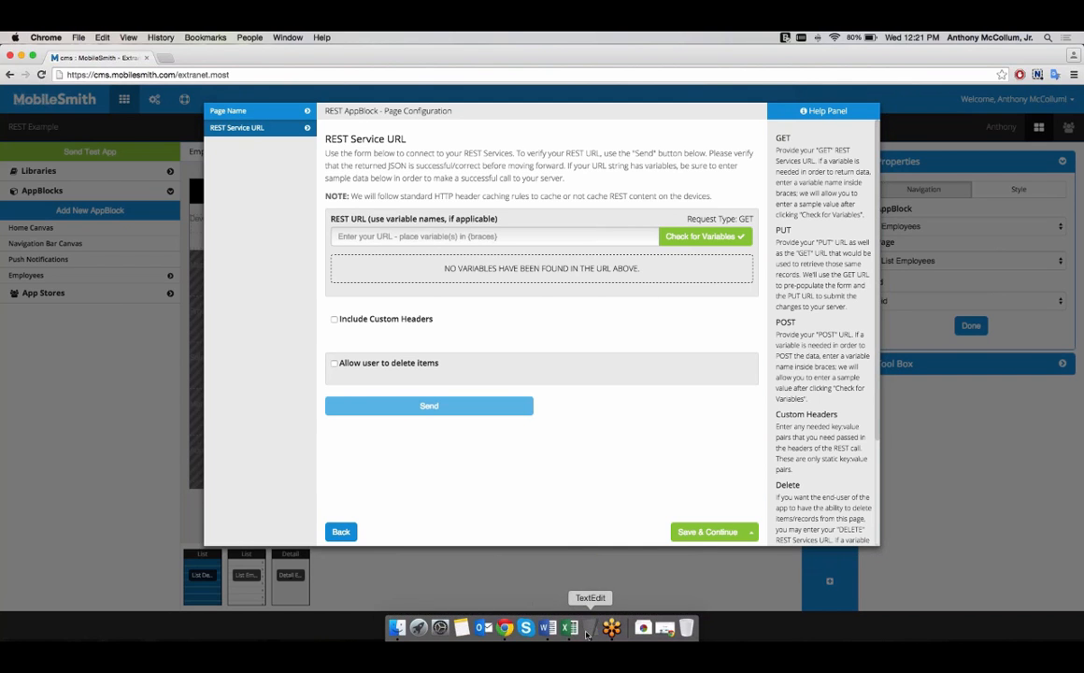
Step: Select the employees/{id} URL in the REST URLs note, then quit the Detail Employees page configuration without saving
left_click(587, 629)
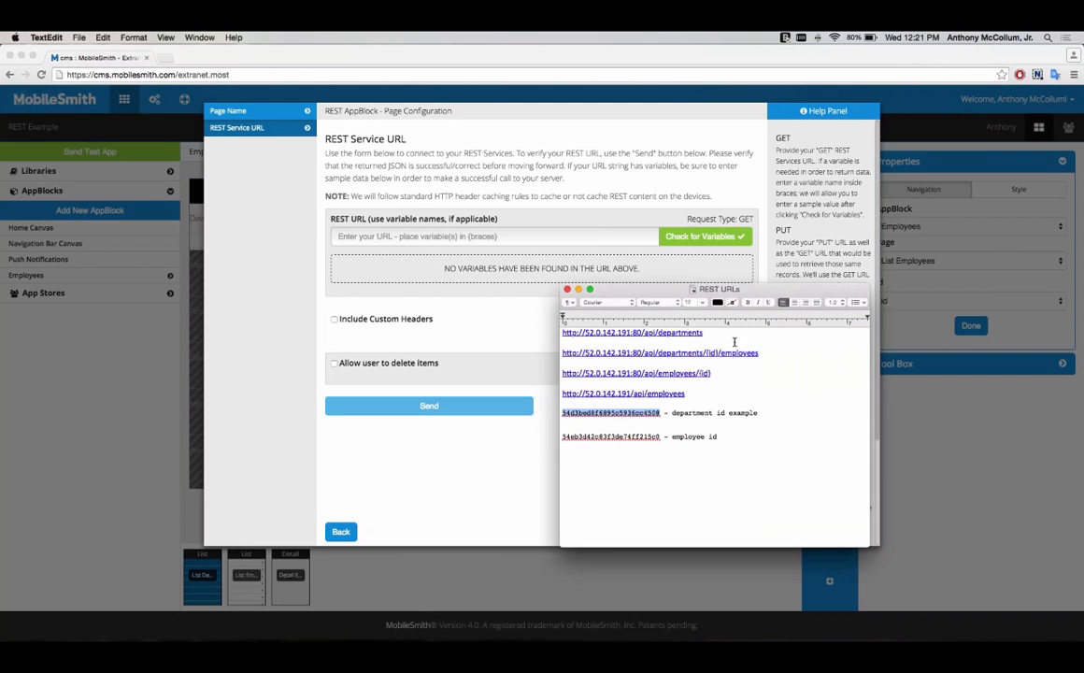
left_click_drag(713, 373, 555, 373)
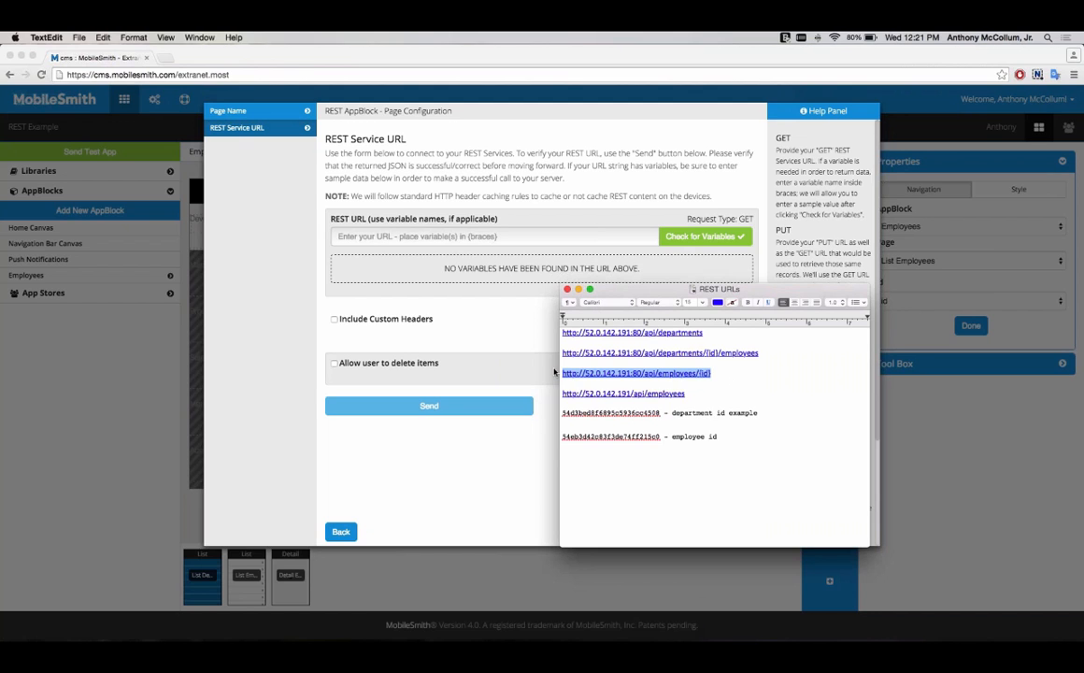
left_click(540, 236)
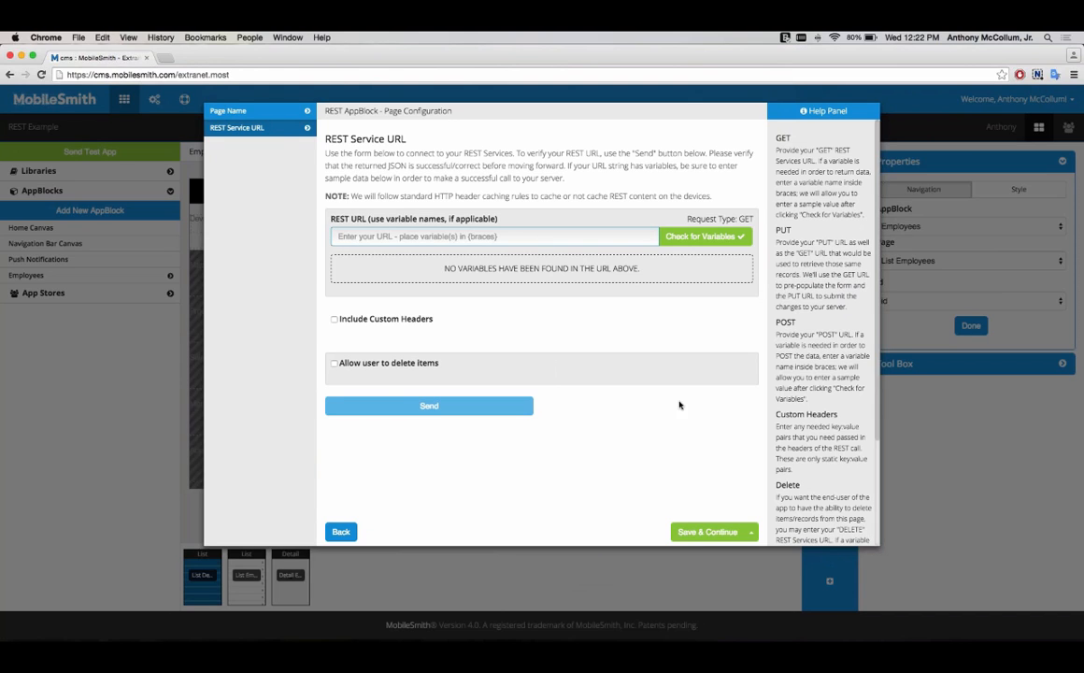
left_click(750, 532)
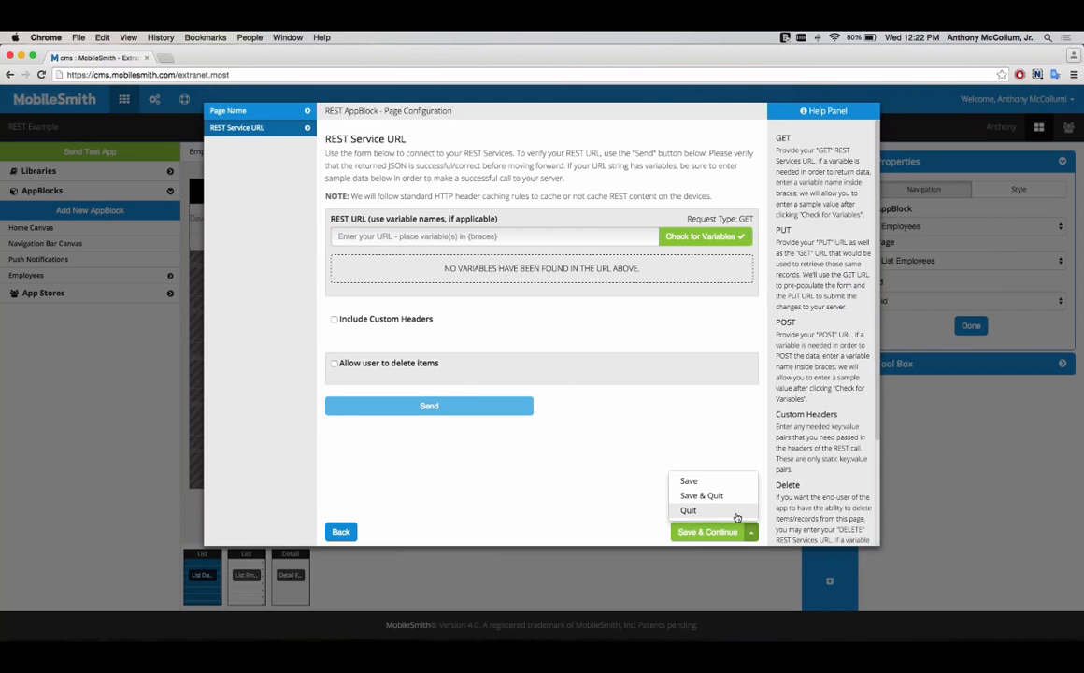
left_click(645, 466)
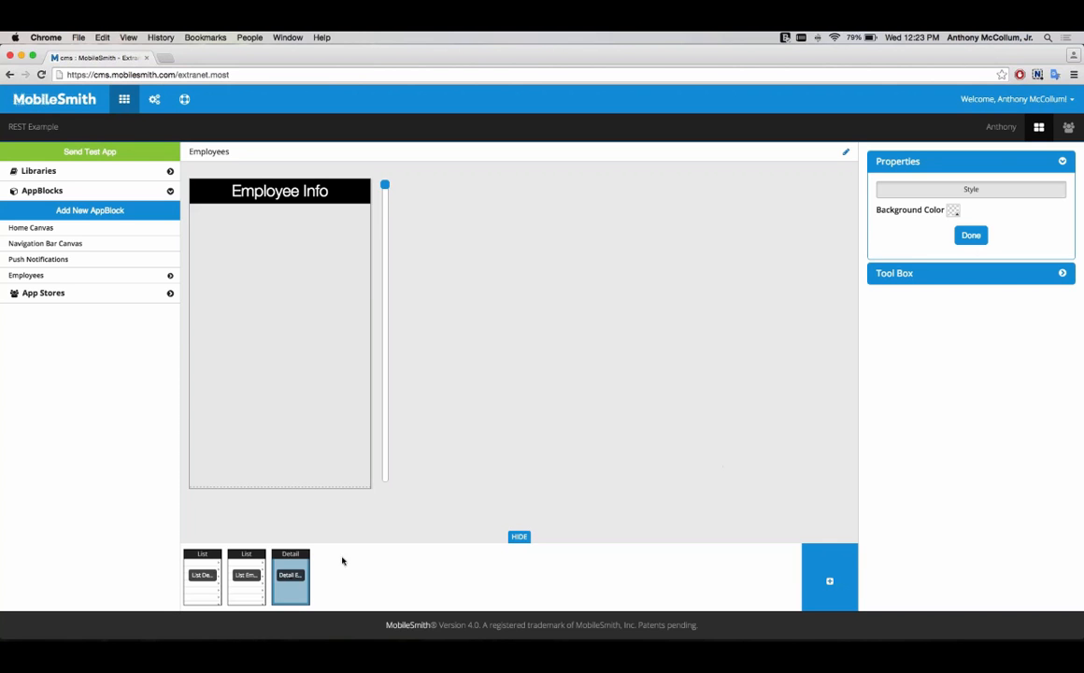
Step: Switch between the AppBlock's list and detail pages to review their layouts
left_click(262, 556)
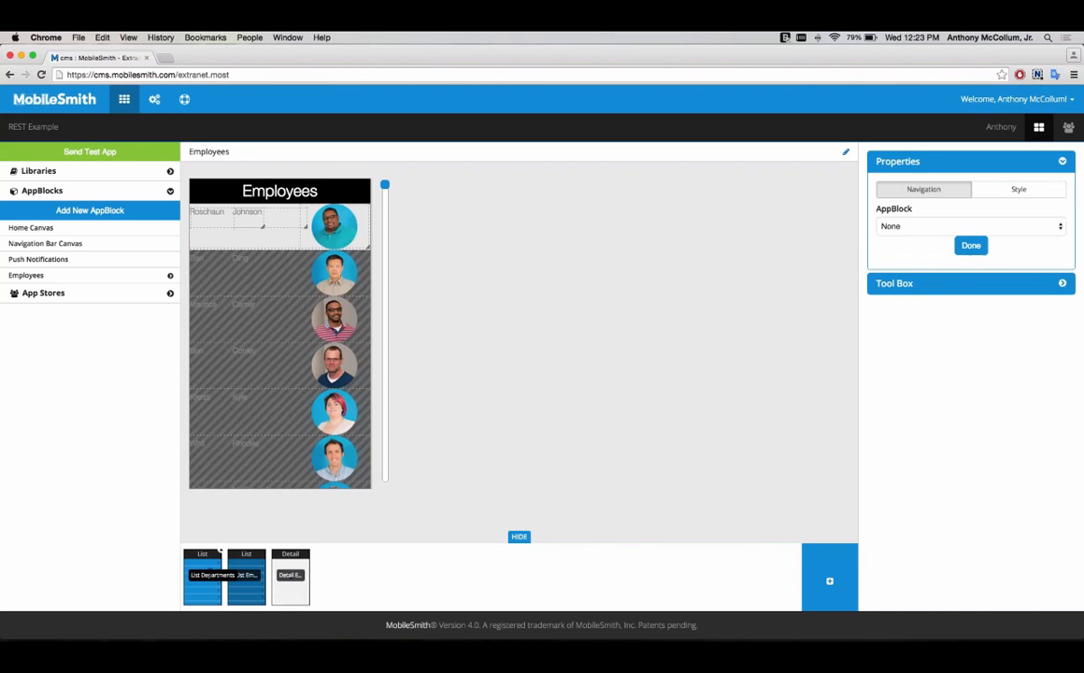
left_click(217, 561)
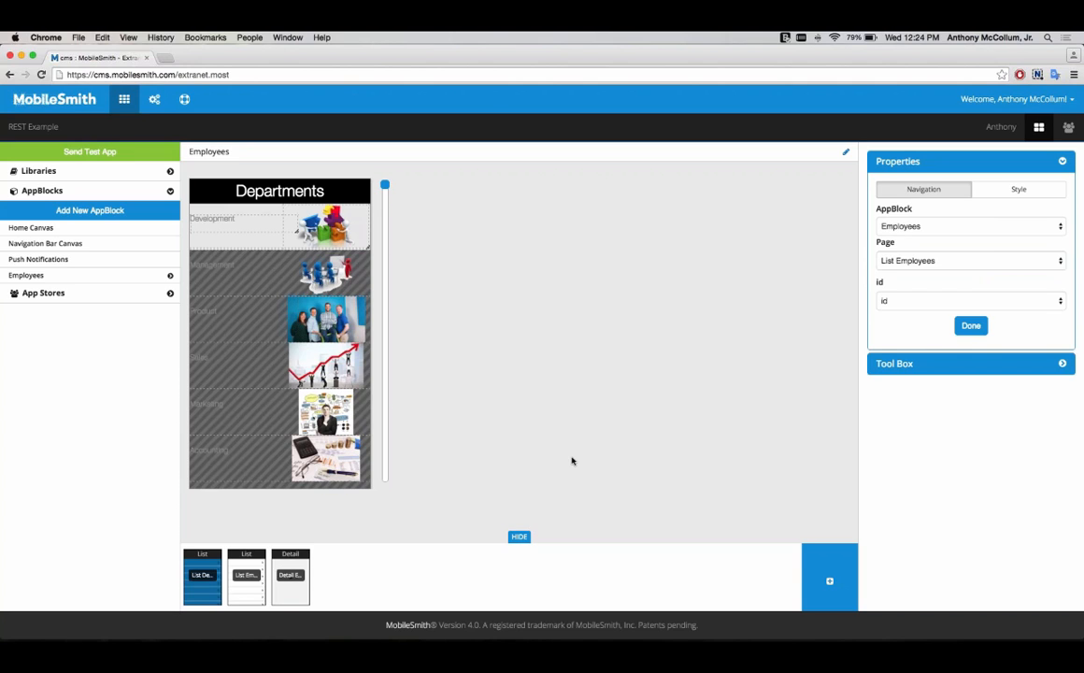
left_click(290, 572)
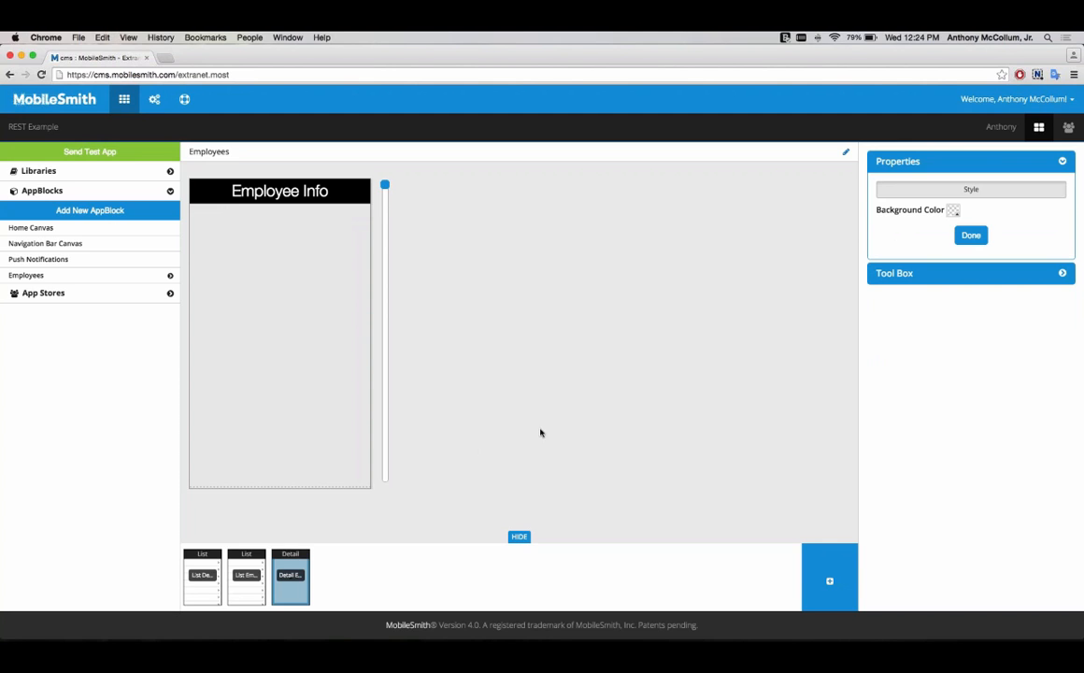
left_click(239, 558)
left_click(210, 562)
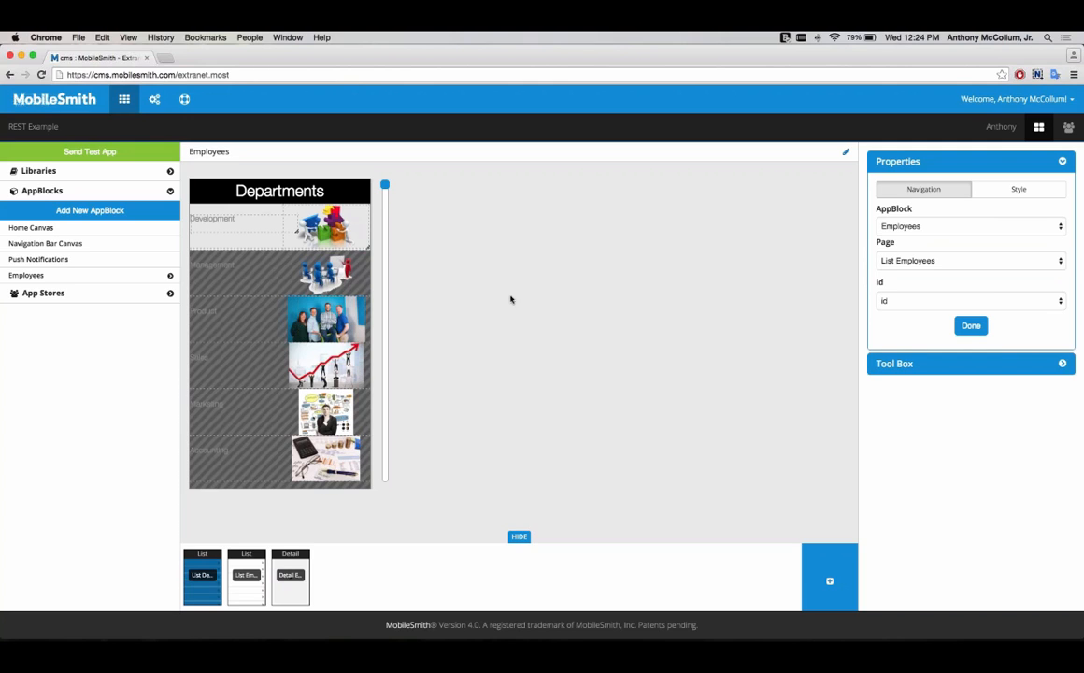
Step: Open the Departments page configuration, review each wizard step through Review, and quit without changes
left_click(847, 157)
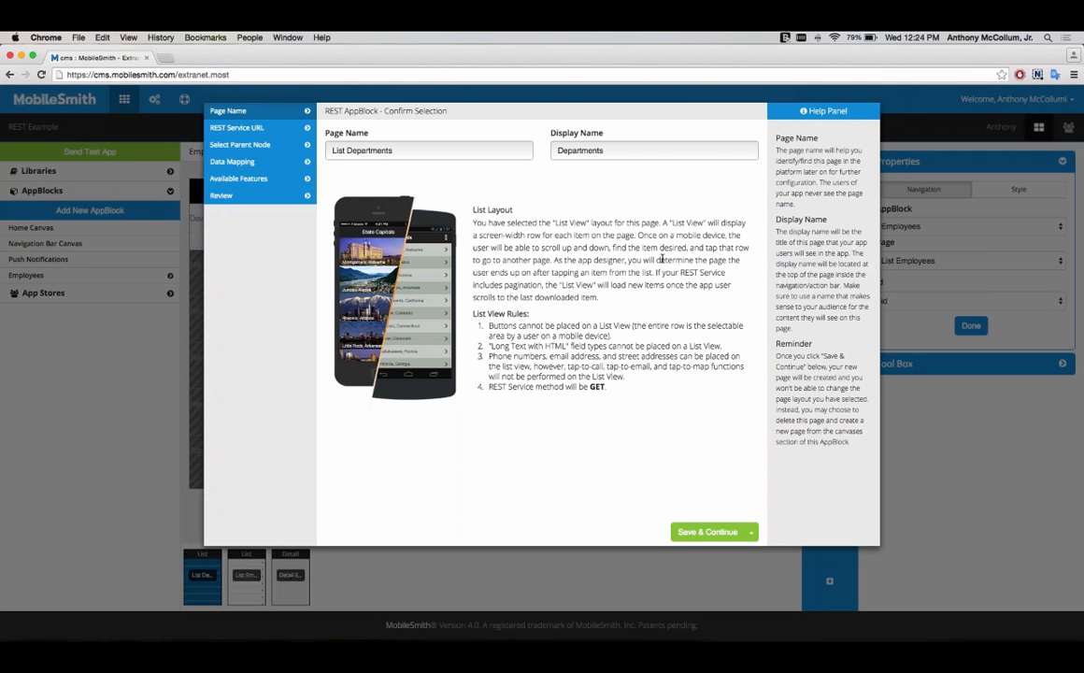
left_click(237, 128)
left_click(245, 146)
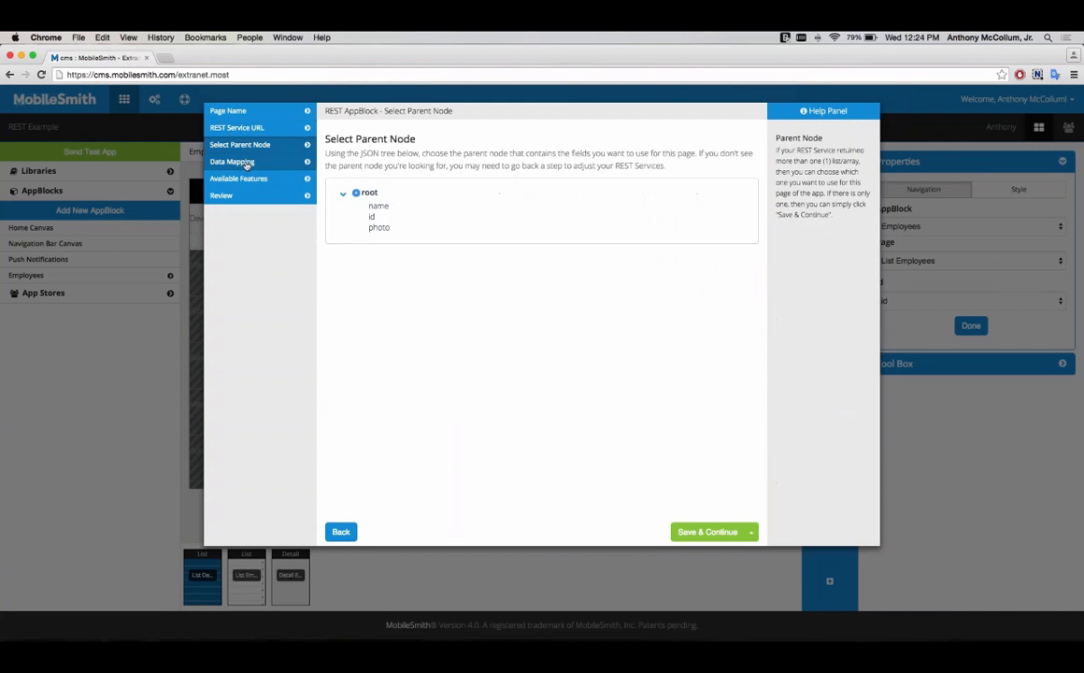
left_click(245, 162)
left_click(247, 181)
left_click(242, 194)
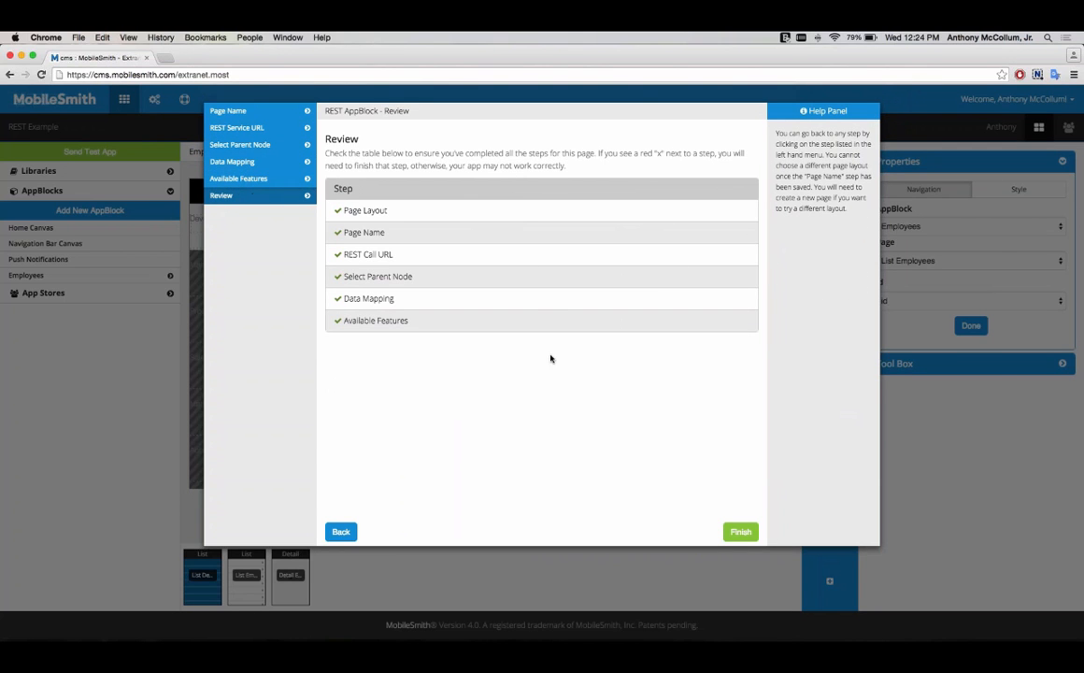
left_click(262, 180)
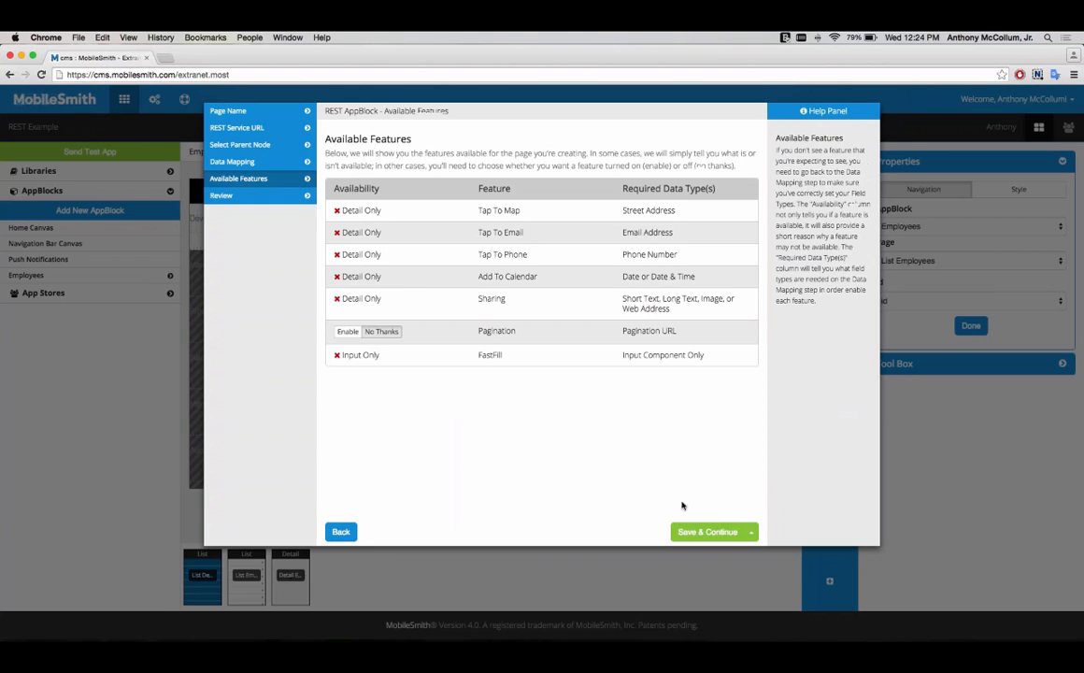
left_click(751, 532)
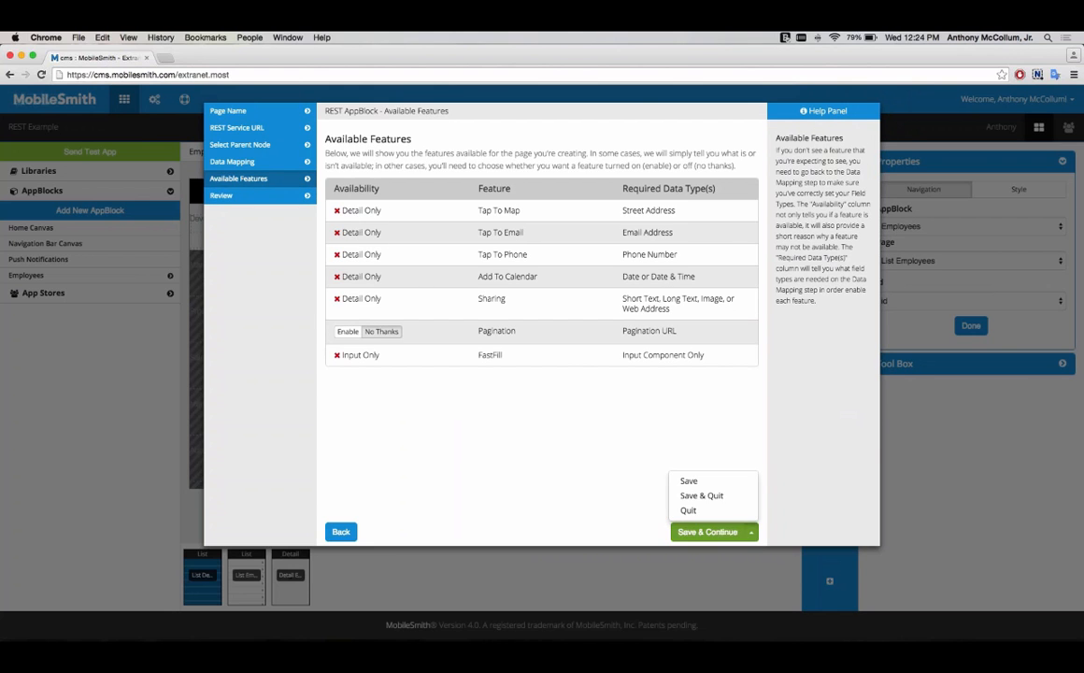
left_click(709, 513)
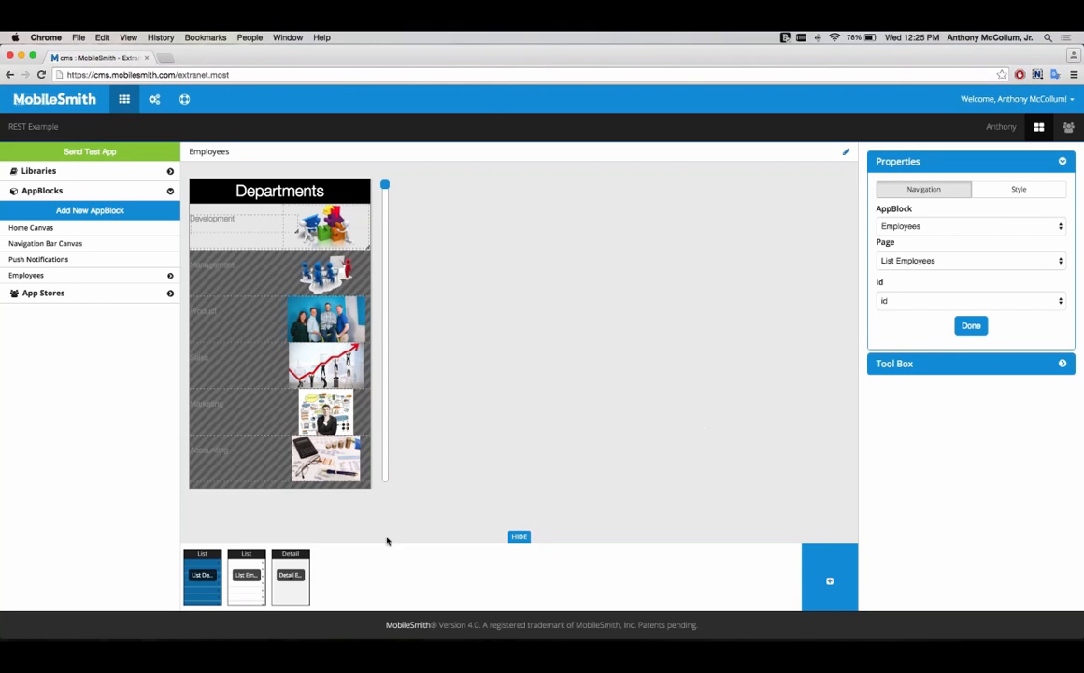
Step: Open the Detail Employees page configuration, quit it, and return to the Departments list page
left_click(302, 568)
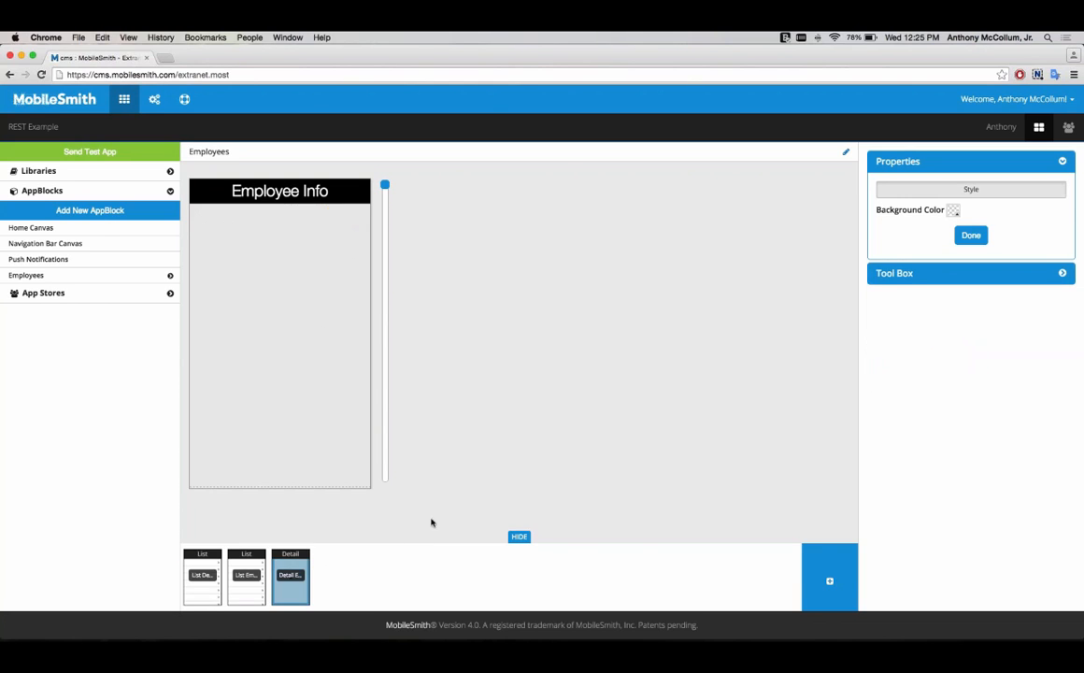
left_click(846, 156)
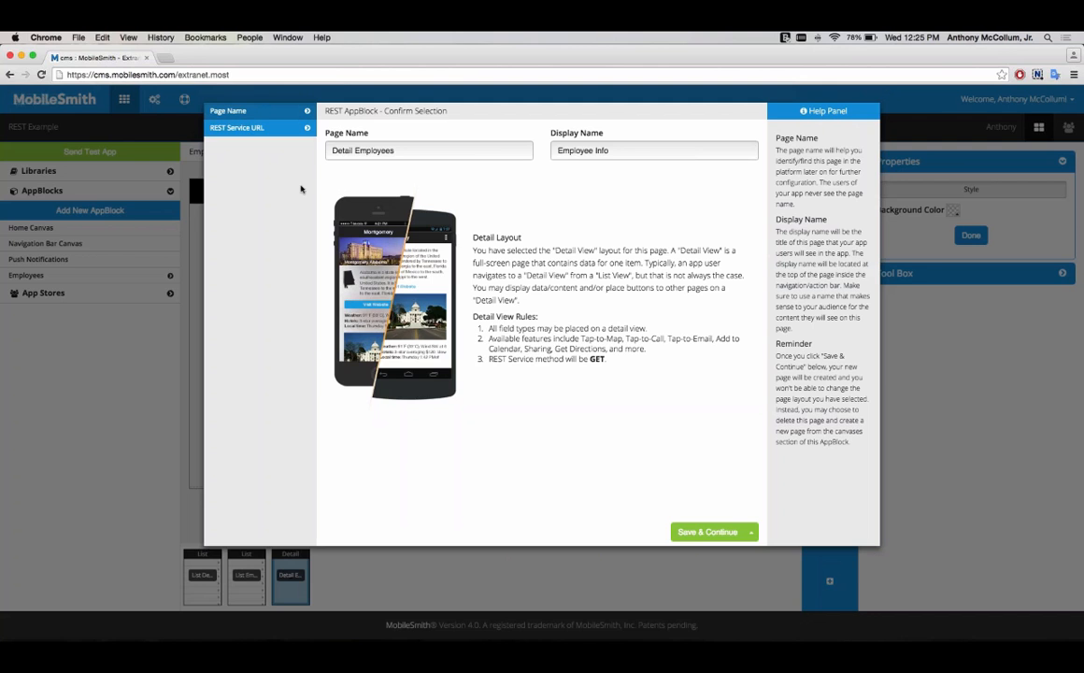
left_click(752, 533)
left_click(691, 509)
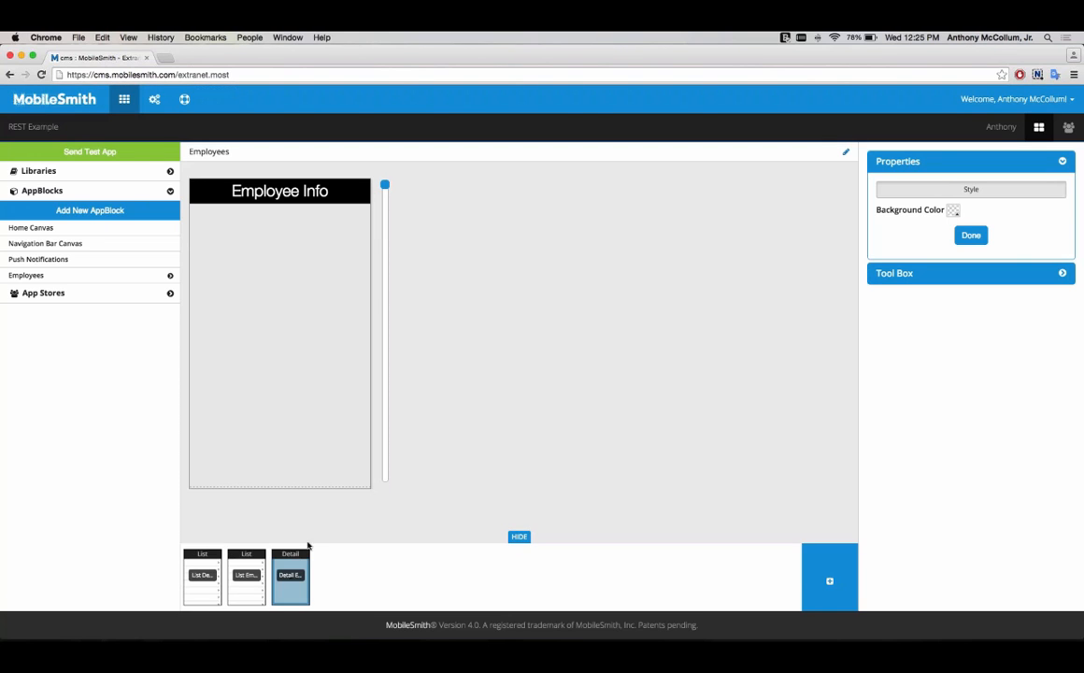
left_click(207, 574)
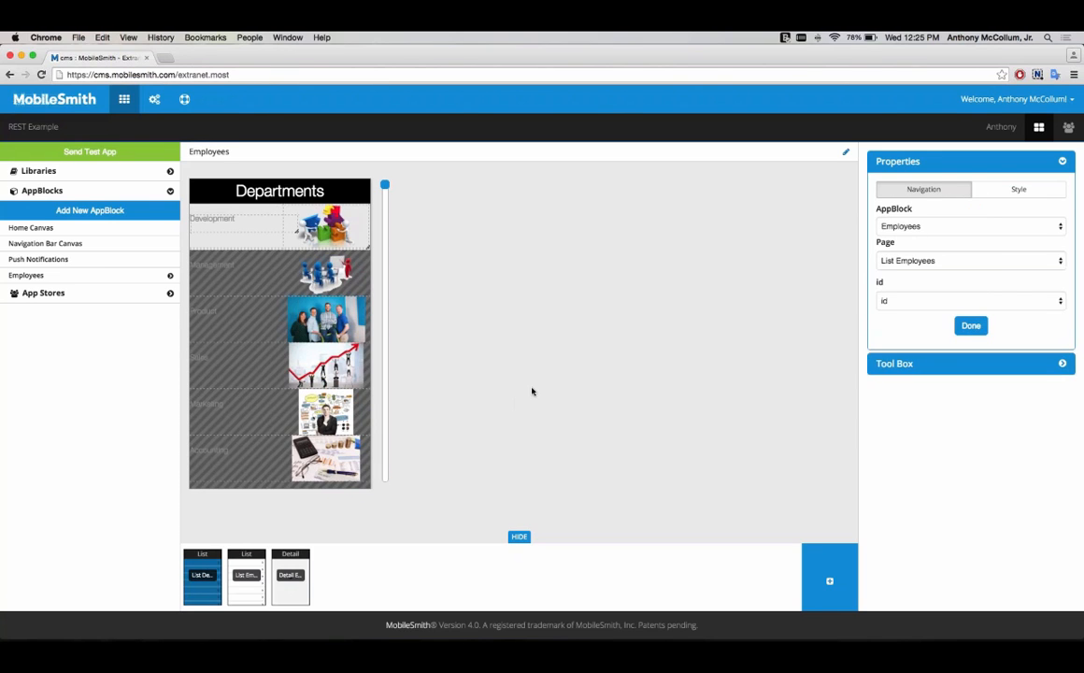